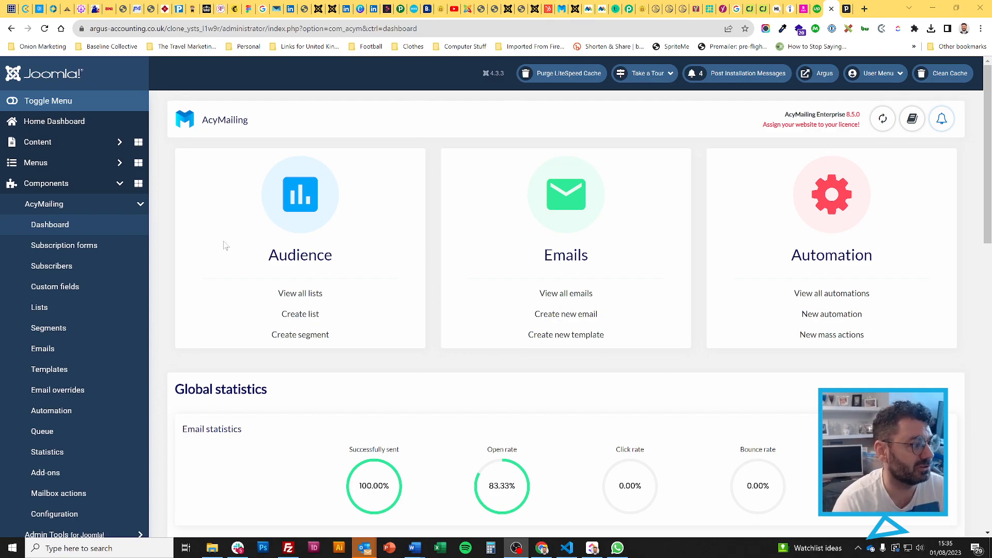
Start a new email of the Follow-up kind from the AcyMailing emails listing
{"action": "left_click", "coordinate": [48, 351]}
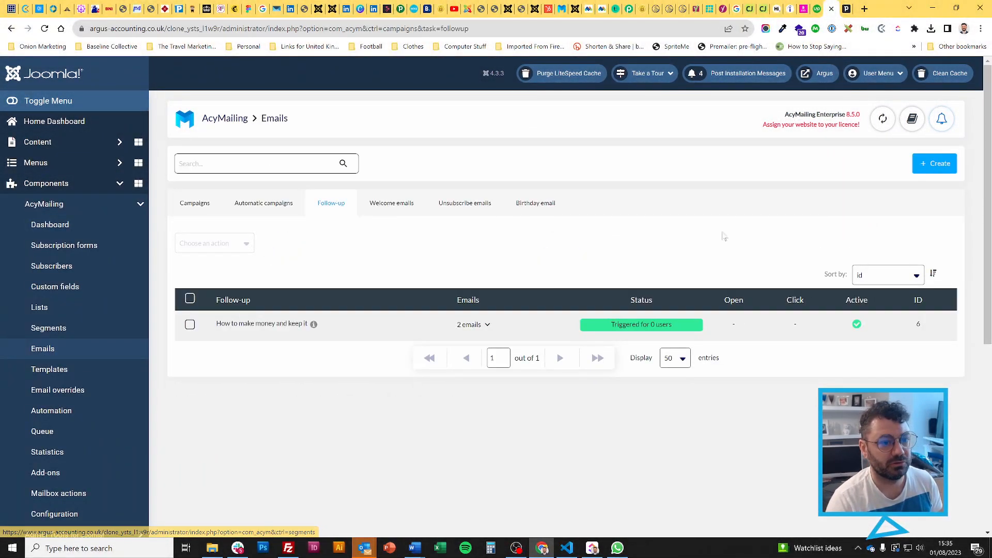
{"action": "left_click", "coordinate": [928, 174]}
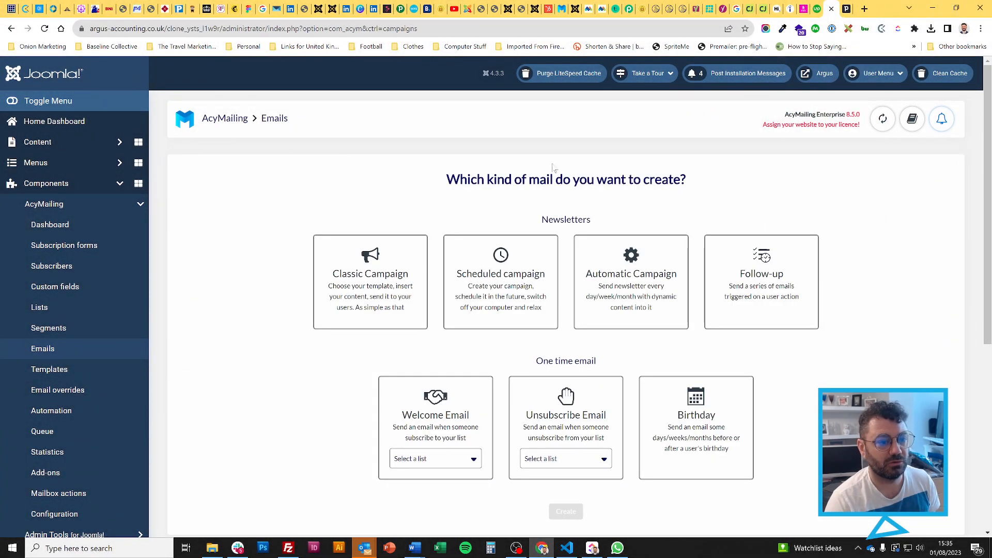
{"action": "left_click", "coordinate": [741, 301]}
{"action": "scroll", "coordinate": [826, 310], "scroll_direction": "down", "scroll_amount": 4}
{"action": "scroll", "coordinate": [888, 253], "scroll_direction": "up", "scroll_amount": 2}
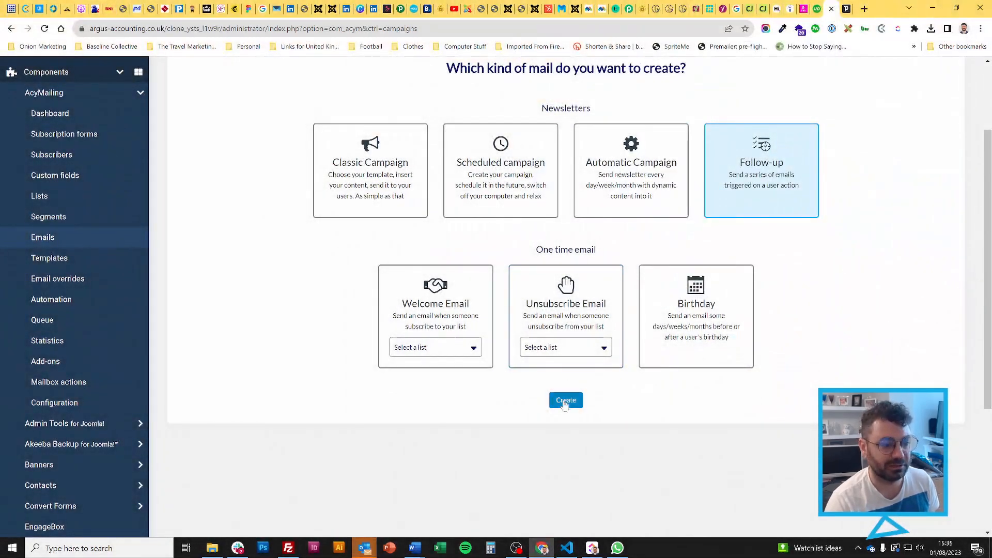
{"action": "left_click", "coordinate": [565, 401]}
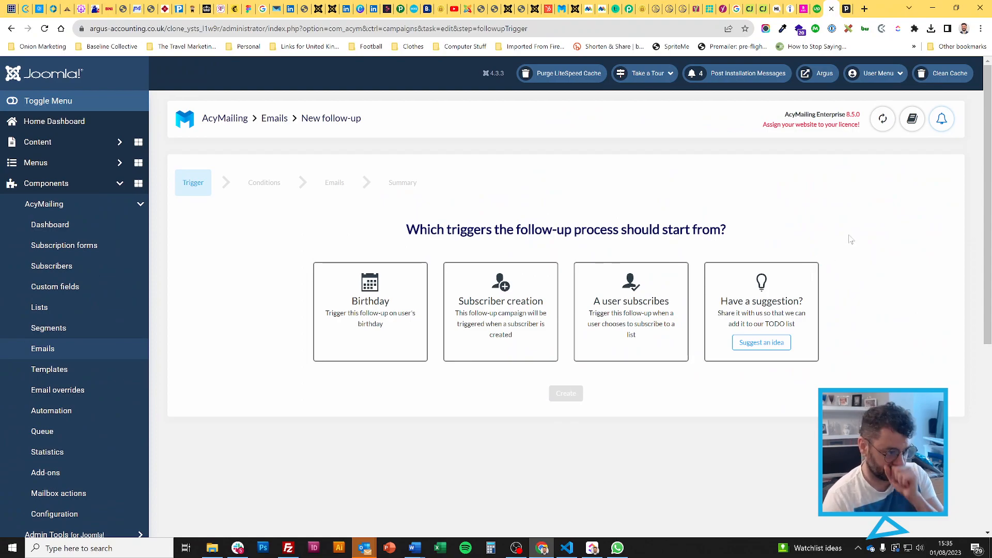
Choose "A user subscribes" as the follow-up's trigger and create it
{"action": "left_click", "coordinate": [616, 292]}
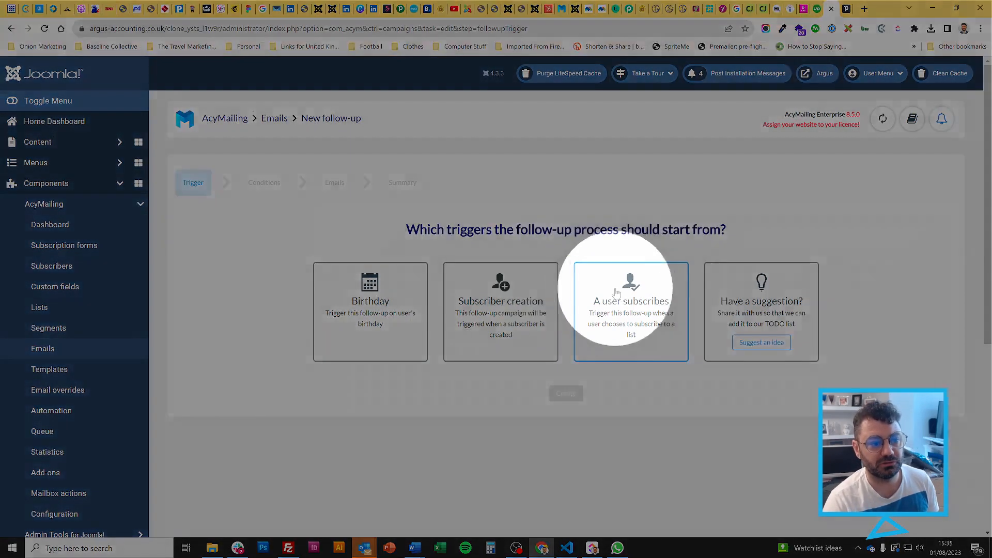
{"action": "scroll", "coordinate": [633, 321], "scroll_direction": "down", "scroll_amount": 2}
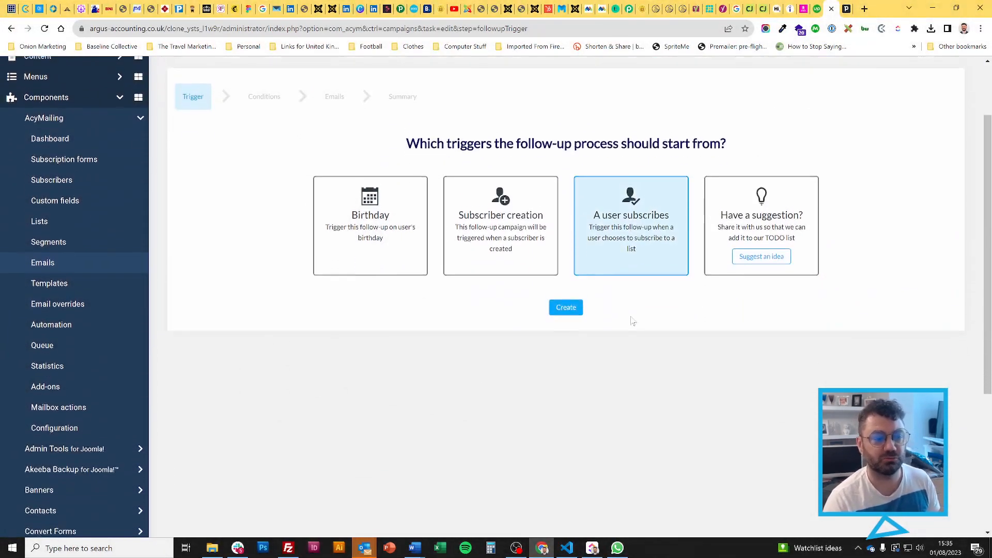
{"action": "scroll", "coordinate": [633, 322], "scroll_direction": "down", "scroll_amount": 1}
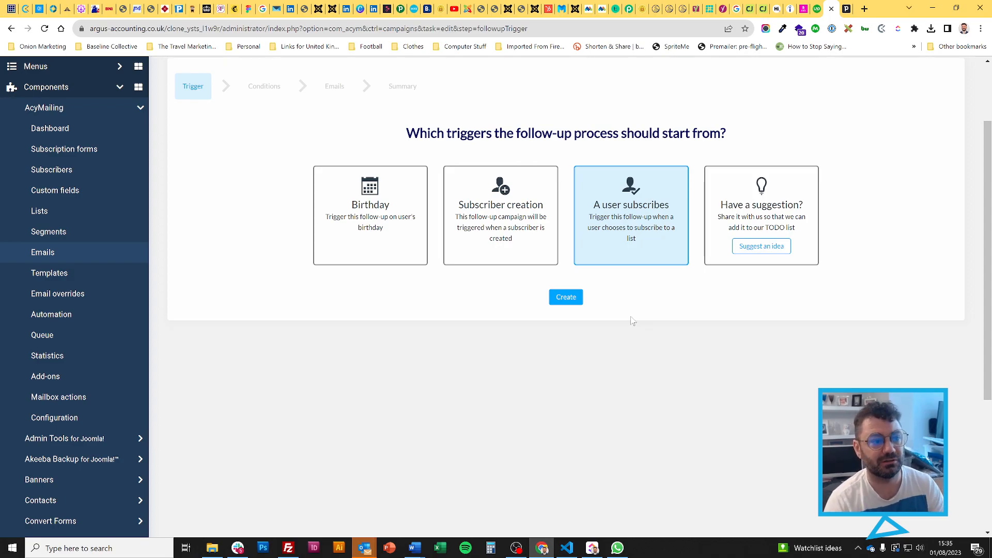
{"action": "left_click", "coordinate": [563, 297]}
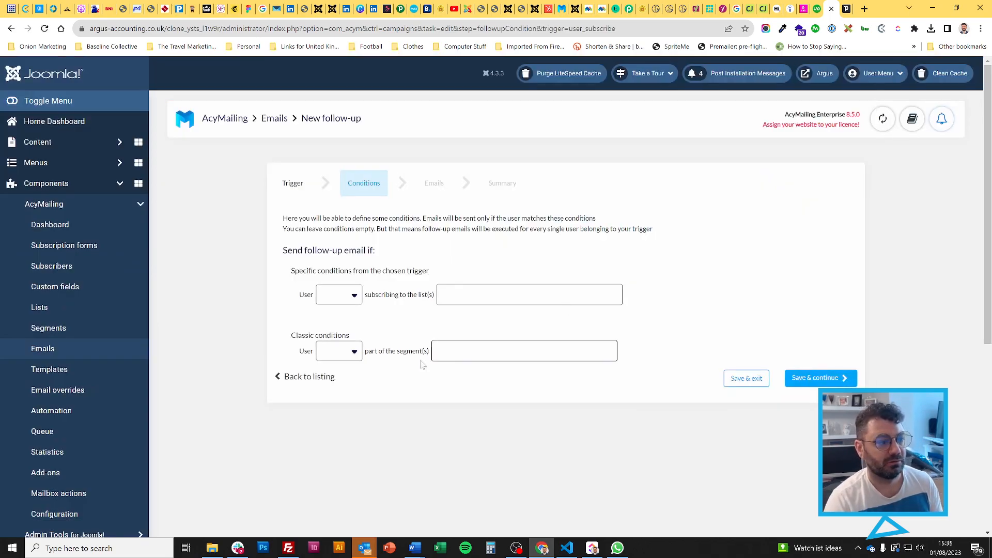
Set the condition that the user is subscribing to the "How to Make Money and Keep it E Book Subscribe" list, and save and continue
{"action": "left_click", "coordinate": [333, 298]}
{"action": "left_click", "coordinate": [335, 331]}
{"action": "left_click", "coordinate": [337, 301]}
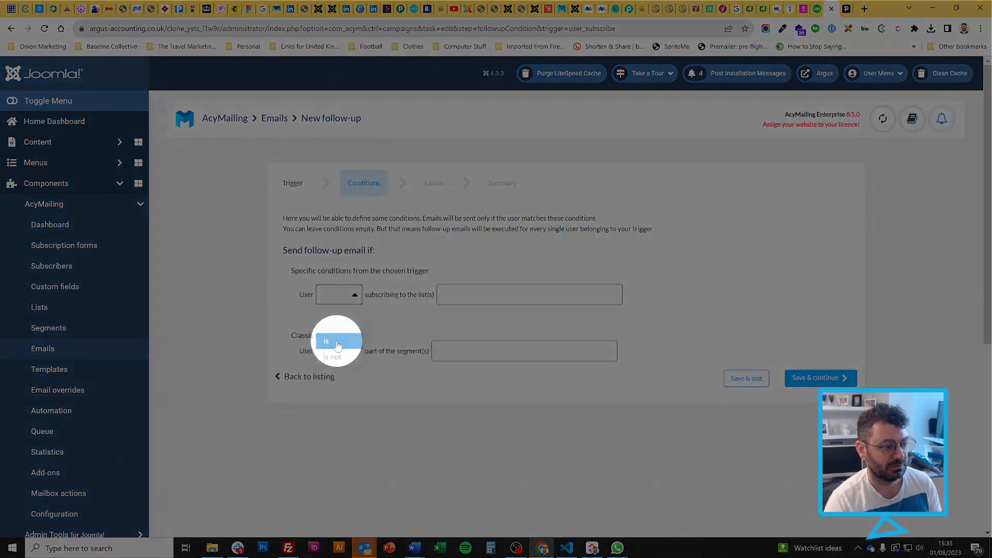
{"action": "left_click", "coordinate": [337, 342]}
{"action": "left_click", "coordinate": [460, 296]}
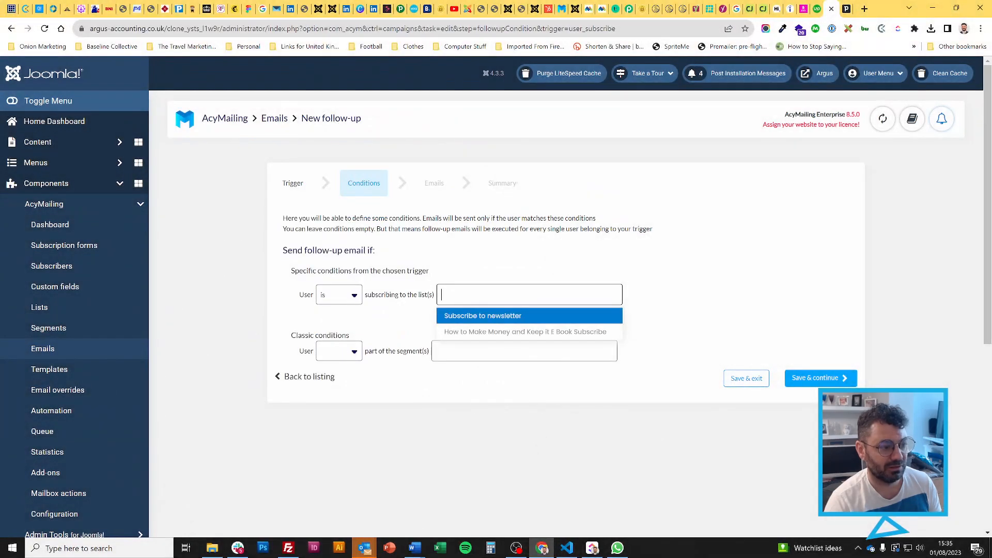
{"action": "left_click", "coordinate": [461, 332]}
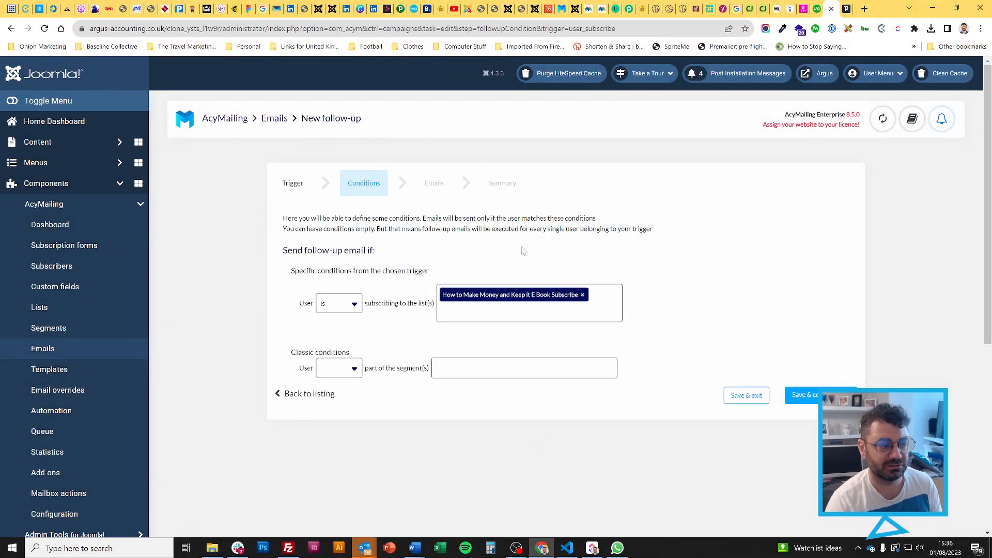
{"action": "left_click", "coordinate": [337, 368]}
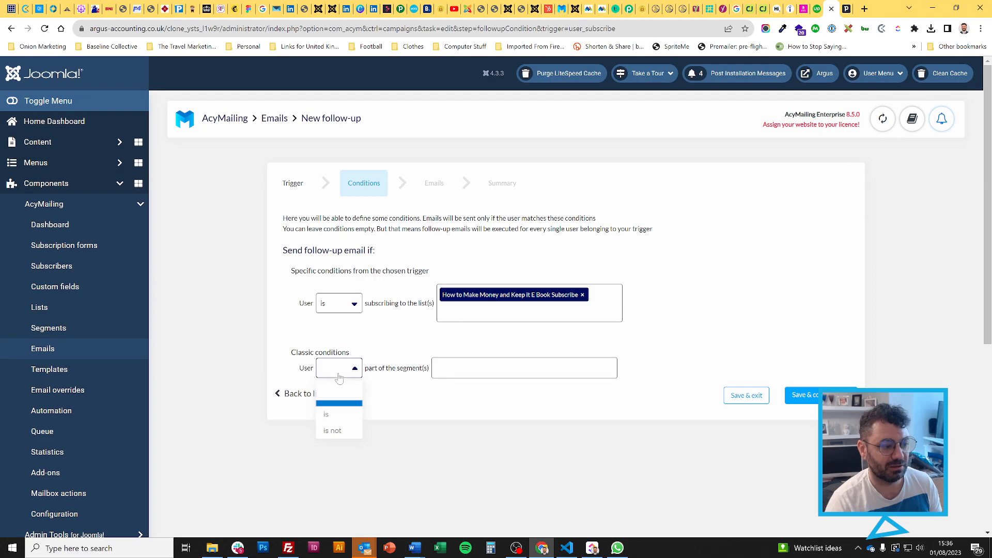
{"action": "left_click", "coordinate": [483, 369]}
{"action": "left_click", "coordinate": [659, 362]}
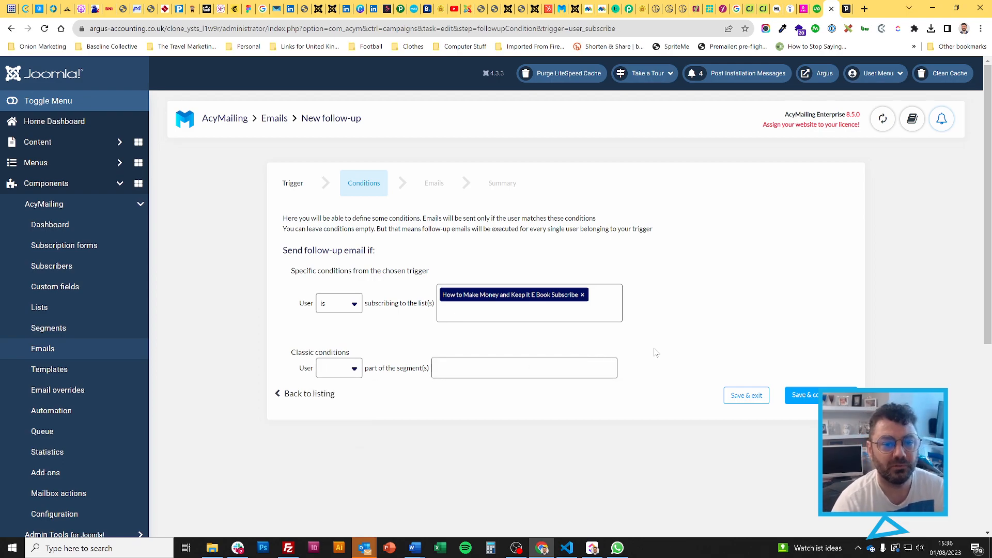
{"action": "left_click", "coordinate": [805, 396]}
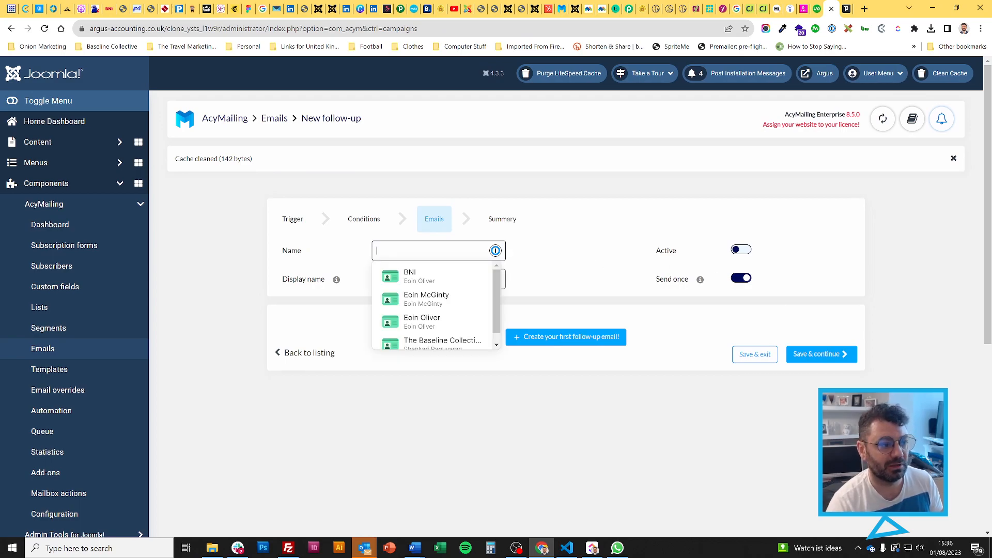
Activate the follow-up and name it "How to make money and keep it campaign"
{"action": "left_click", "coordinate": [740, 250]}
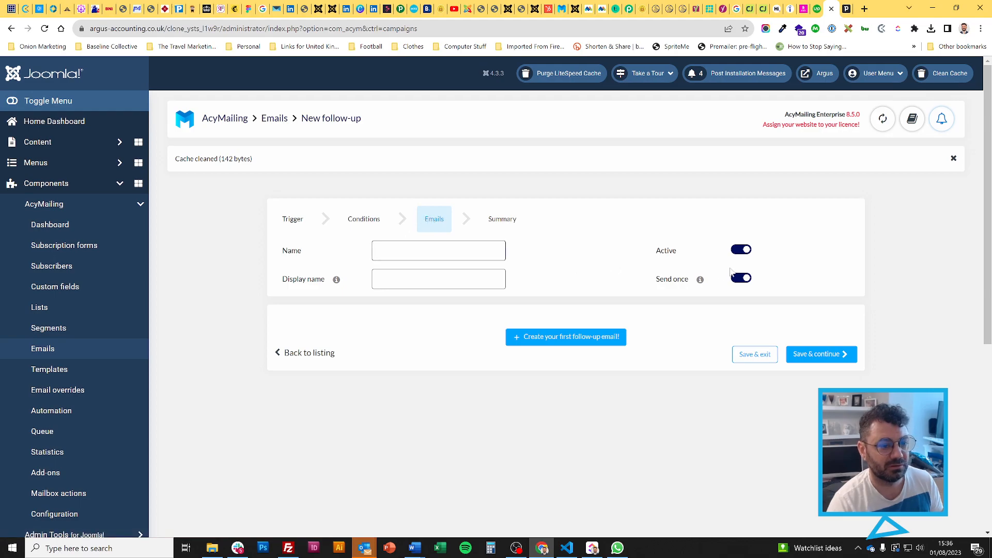
{"action": "left_click", "coordinate": [434, 251]}
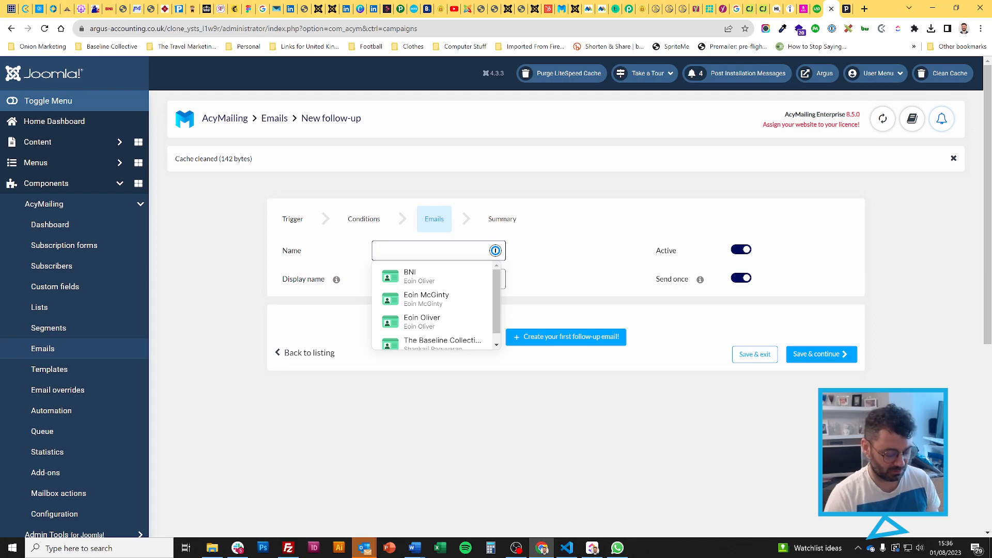
{"action": "type", "text": "How to make"}
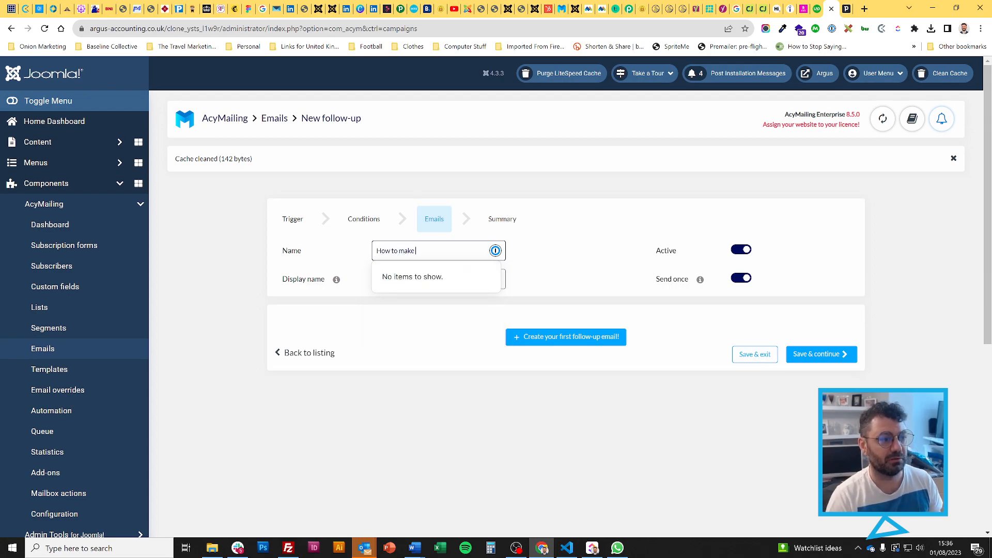
{"action": "type", "text": " money and keep it"}
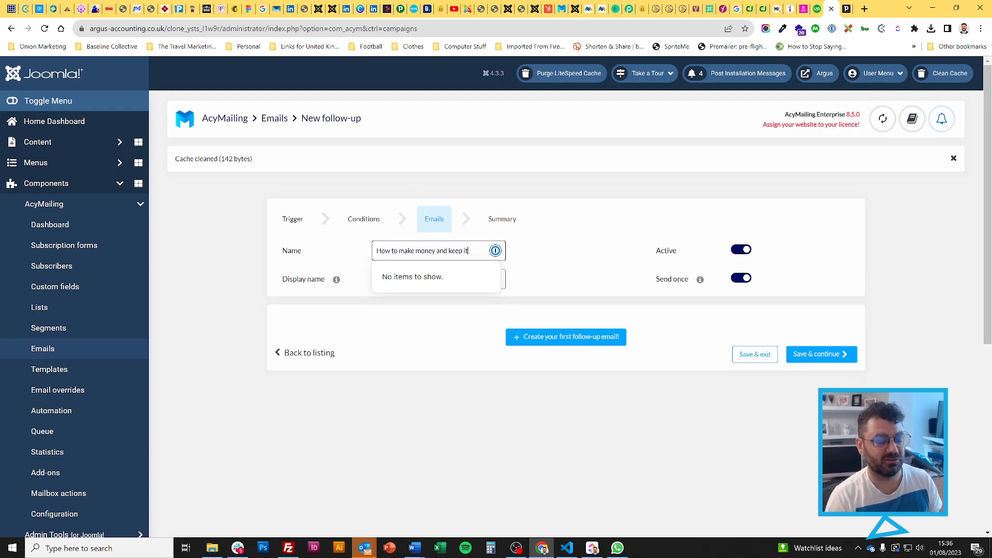
{"action": "type", "text": " campai"}
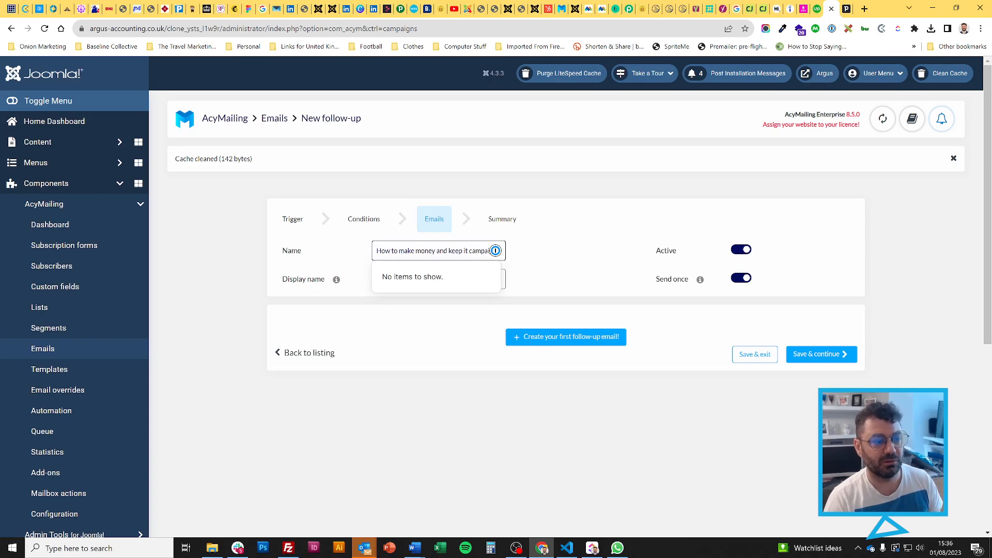
{"action": "type", "text": "gn"}
Set the follow-up's display name to "A drip sequence with an ebook"
{"action": "key", "text": "Tab"}
{"action": "type", "text": "A"}
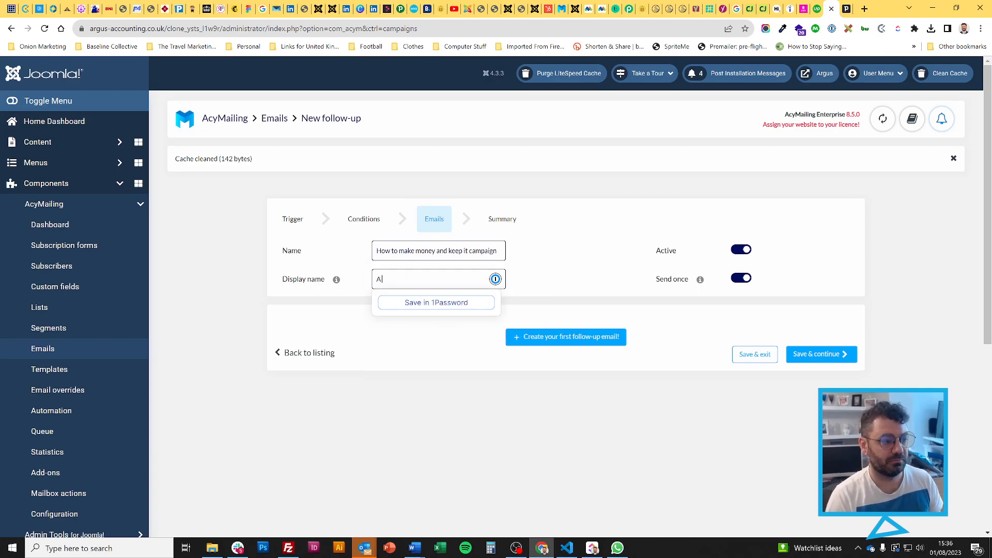
{"action": "type", "text": " drip sequence"}
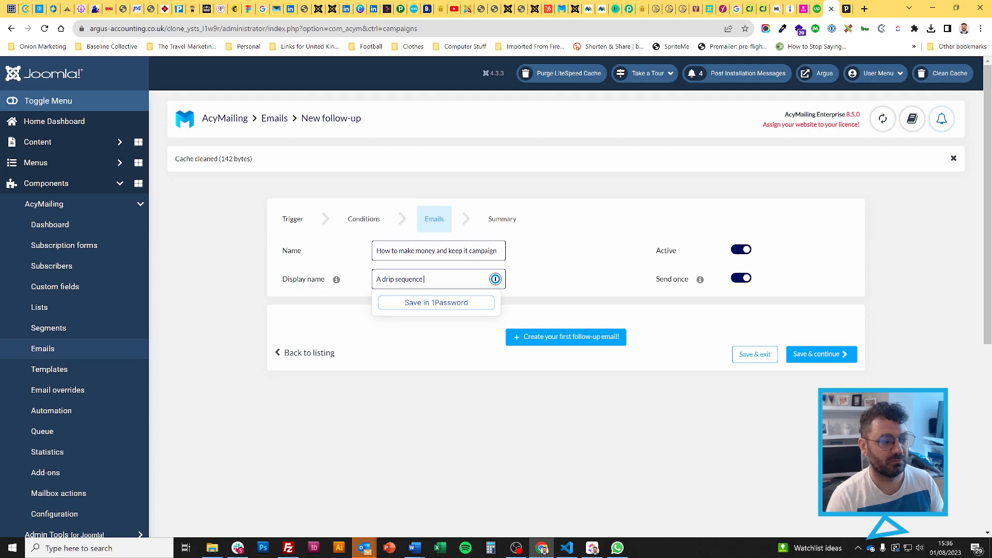
{"action": "type", "text": " with an ebook"}
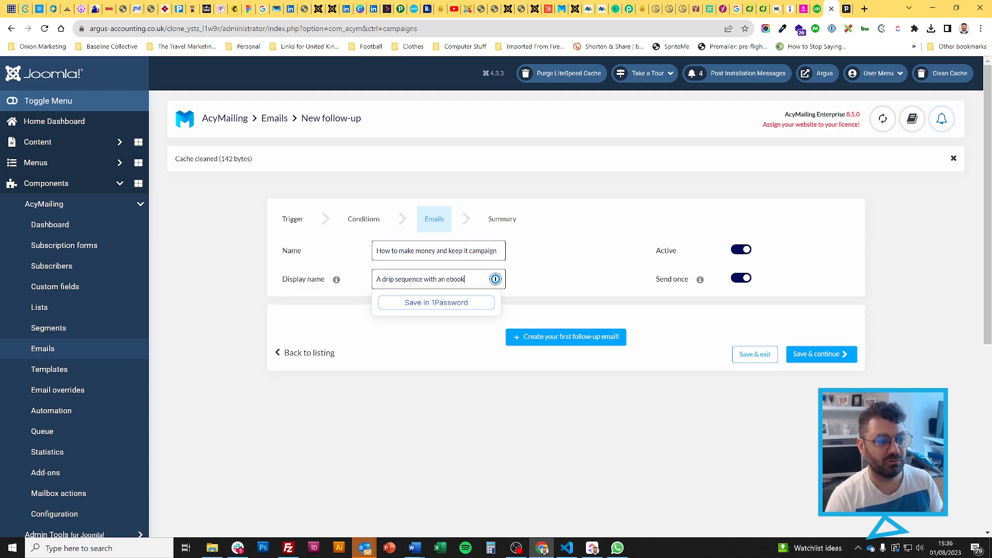
{"action": "left_click", "coordinate": [888, 246]}
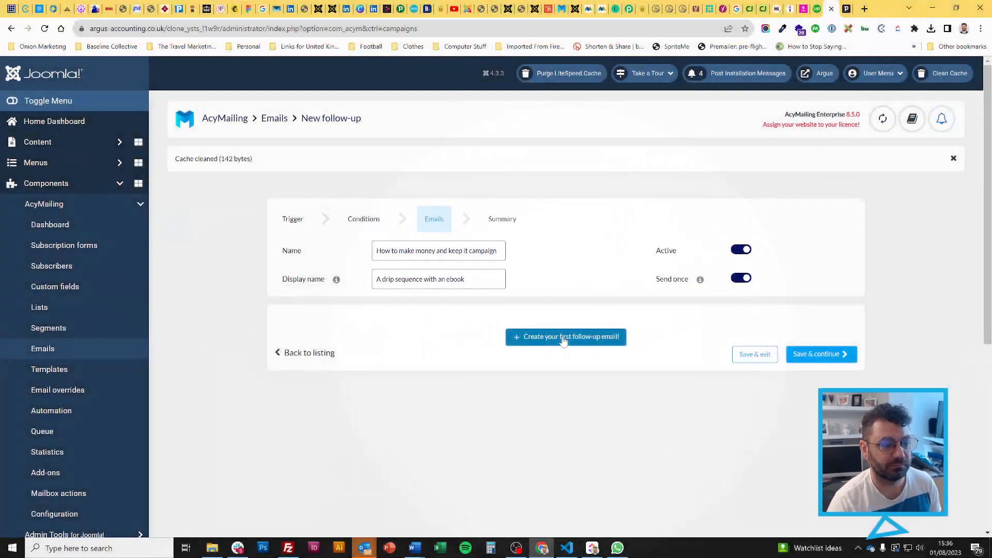
Create the first follow-up email, named "Welcome Email 1", with the subject "Have you got your download?"
{"action": "left_click", "coordinate": [564, 340]}
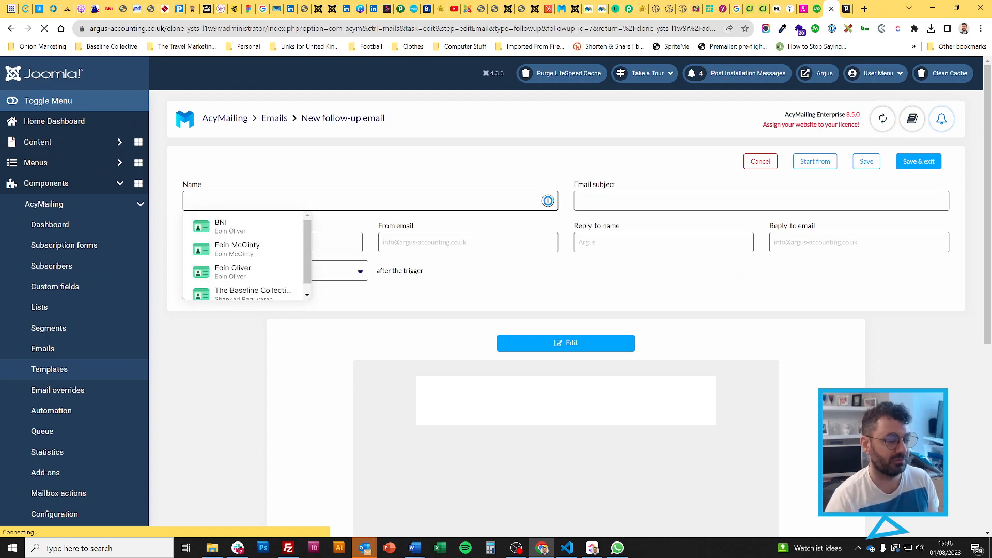
{"action": "type", "text": "Welcome"}
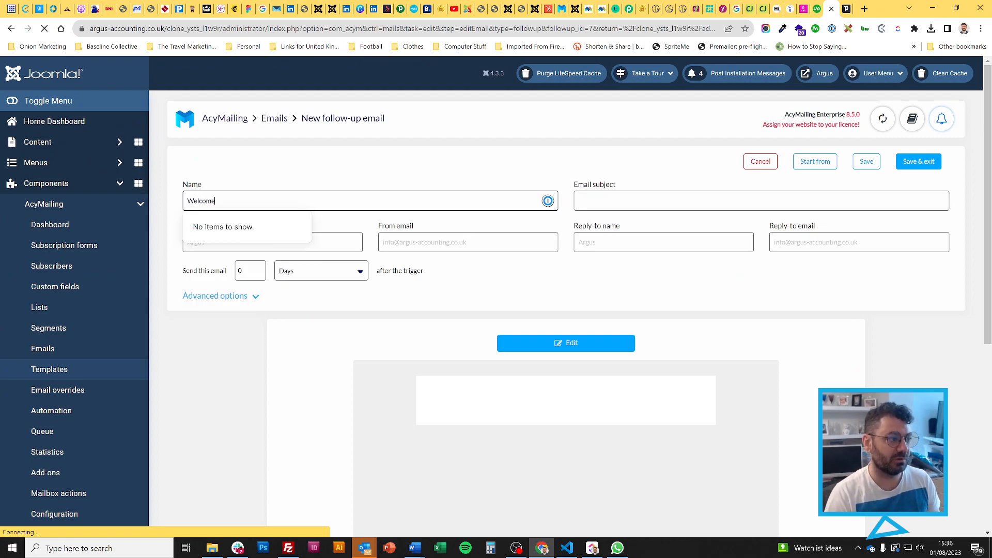
{"action": "type", "text": " Email 1"}
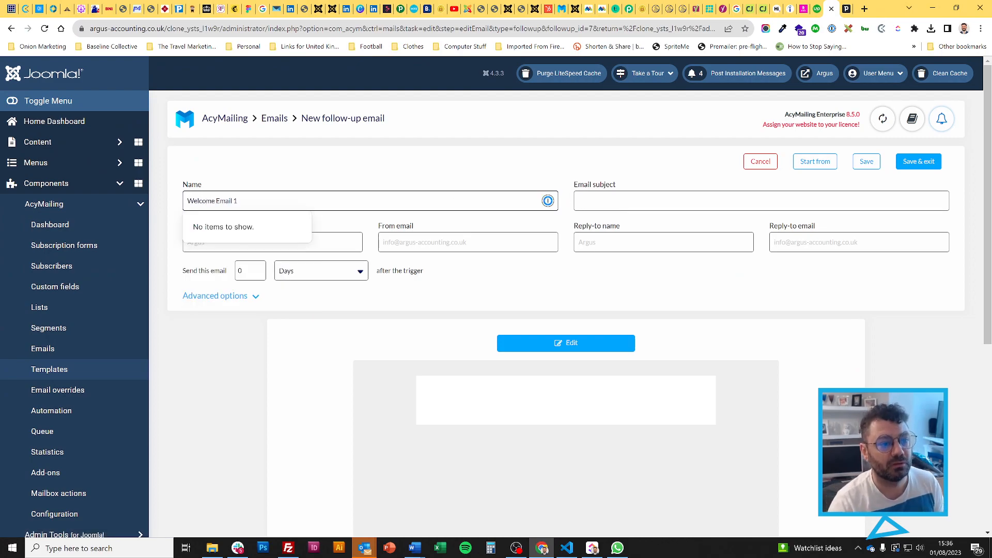
{"action": "key", "text": "Tab"}
{"action": "mouse_move", "coordinate": [415, 547]}
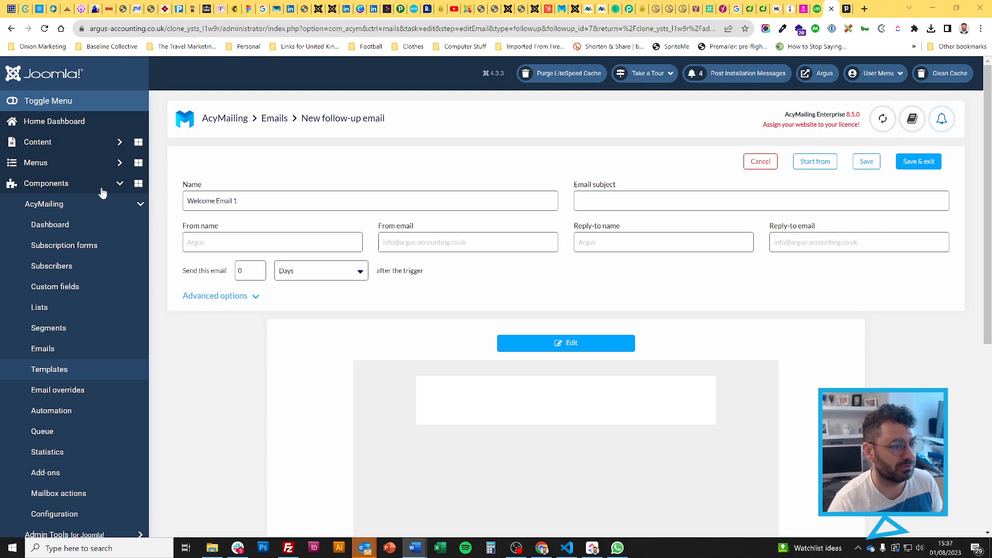
{"action": "left_click", "coordinate": [622, 194]}
{"action": "type", "text": "Have you got your download?"}
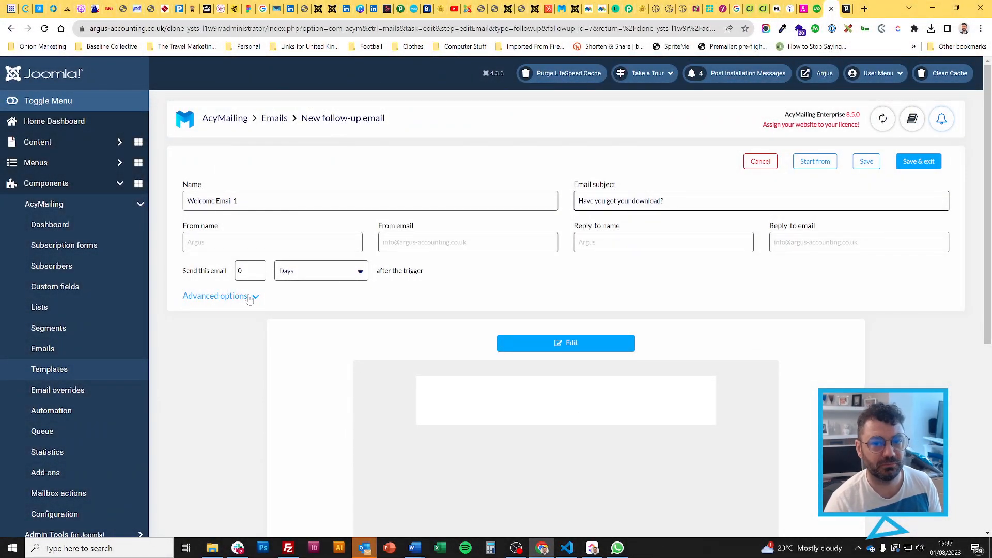
{"action": "left_click", "coordinate": [249, 300]}
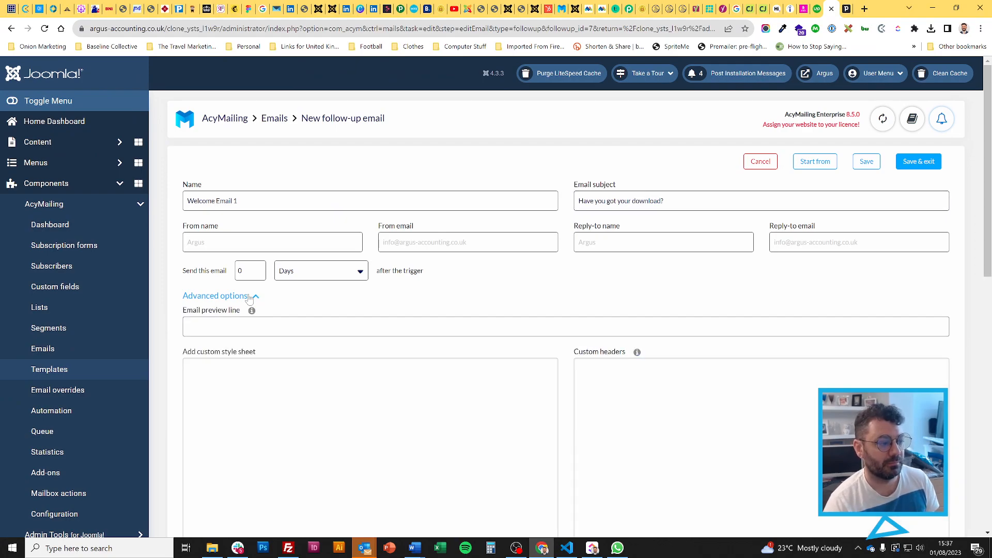
{"action": "left_click", "coordinate": [188, 326]}
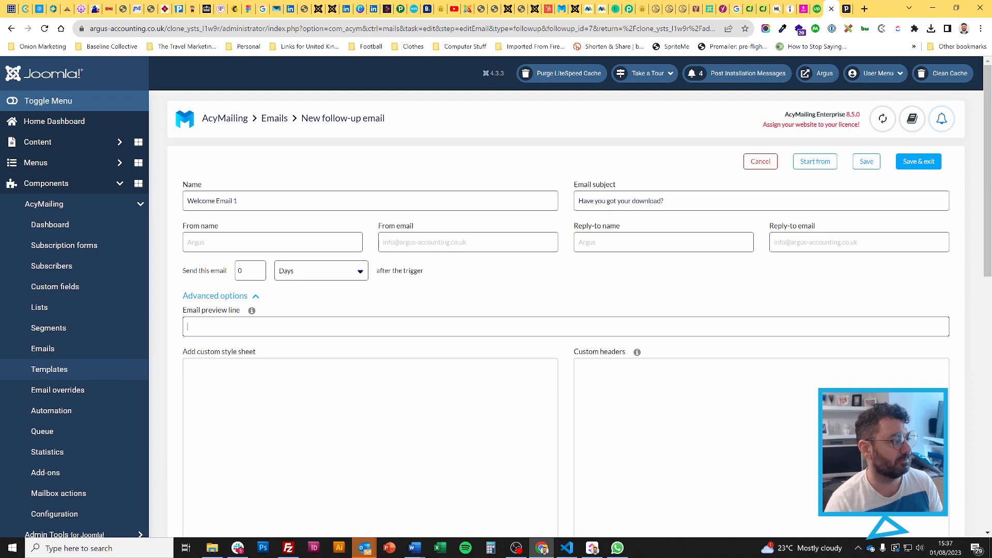
{"action": "left_click", "coordinate": [197, 299]}
Build the email body from a single-column zone with the Argus logo and the ebook download reminder text, and apply the design
{"action": "left_click", "coordinate": [528, 341]}
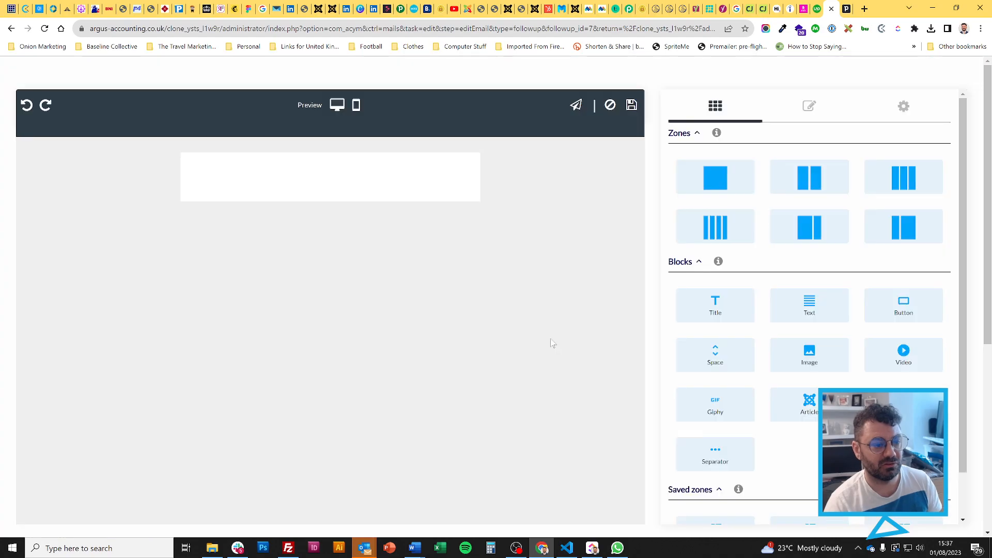
{"action": "scroll", "coordinate": [734, 297], "scroll_direction": "down", "scroll_amount": 1}
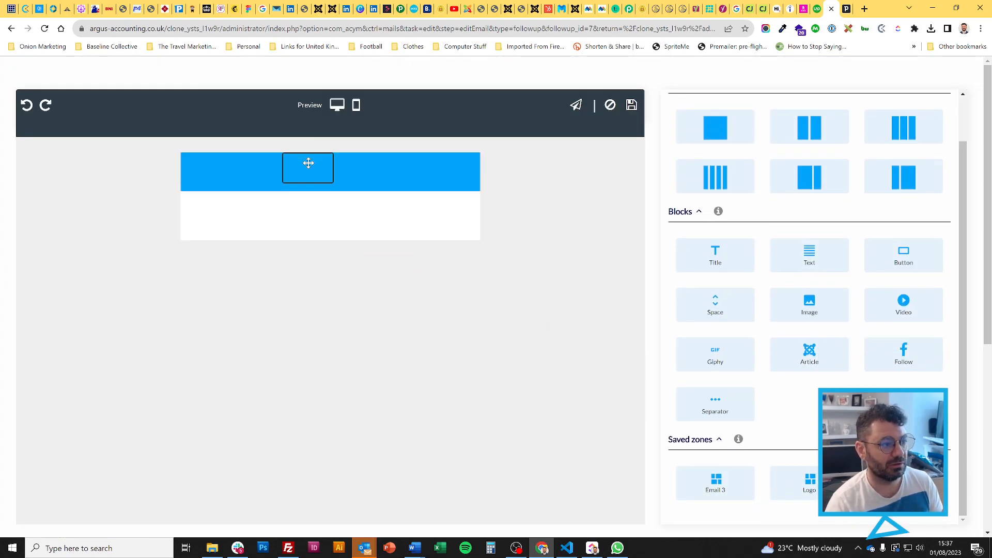
{"action": "left_click_drag", "start_coordinate": [715, 128], "coordinate": [301, 163]}
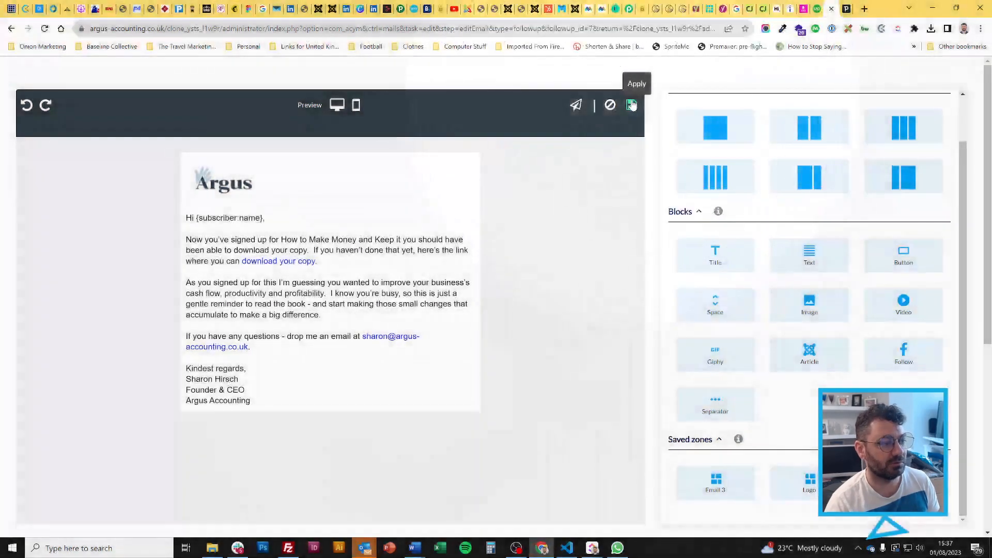
{"action": "left_click", "coordinate": [632, 105]}
{"action": "scroll", "coordinate": [597, 153], "scroll_direction": "down", "scroll_amount": 3}
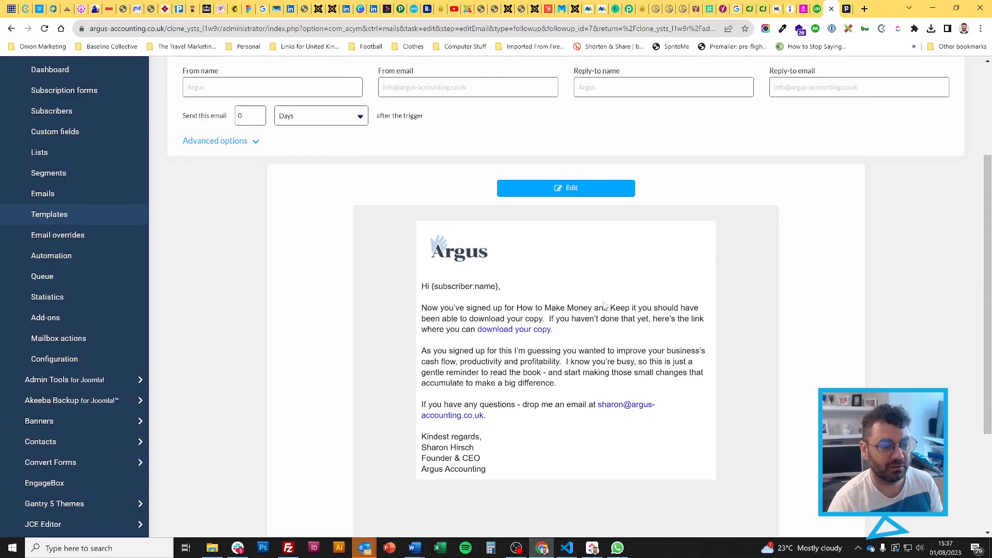
{"action": "scroll", "coordinate": [604, 305], "scroll_direction": "up", "scroll_amount": 3}
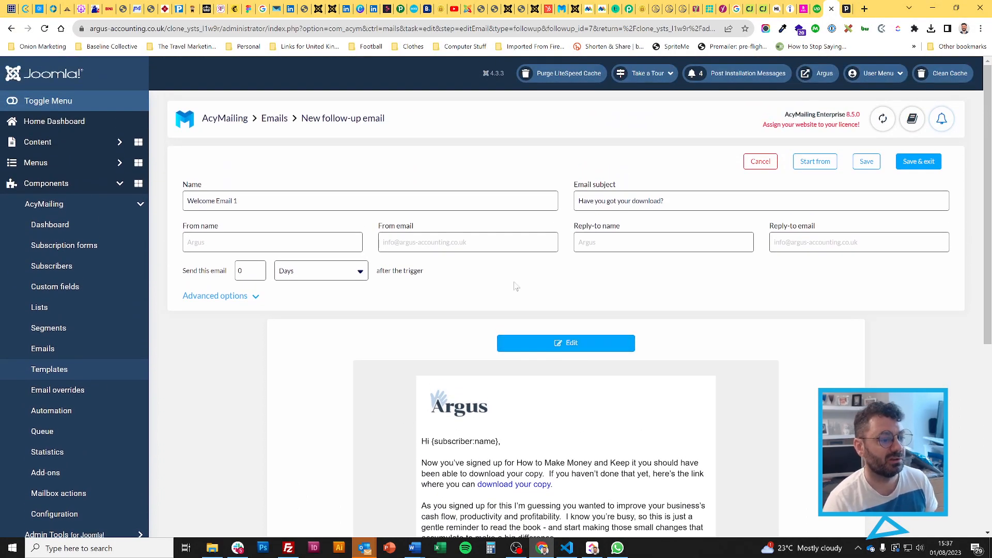
Save the welcome email and add a second follow-up email sent 2 days after the trigger
{"action": "left_click", "coordinate": [918, 161]}
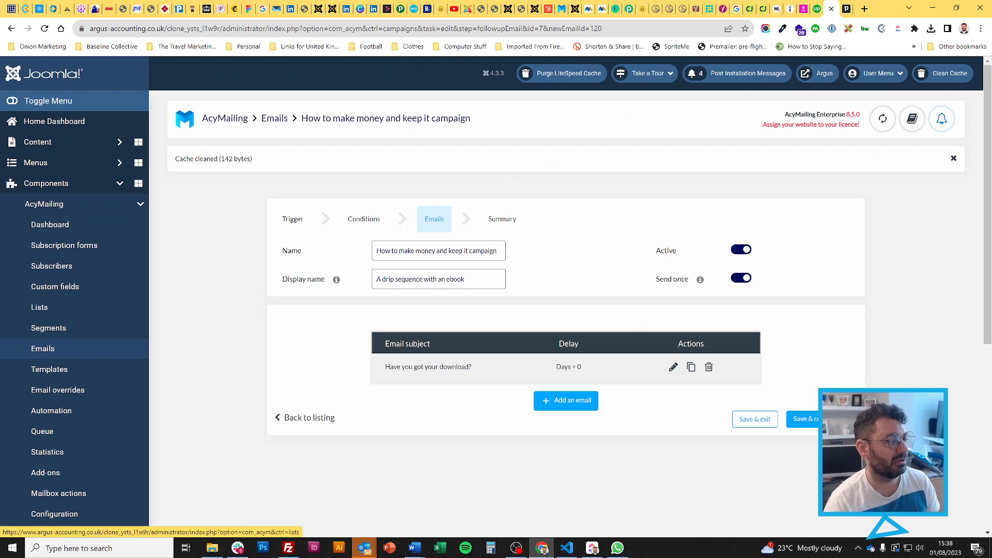
{"action": "left_click", "coordinate": [556, 404]}
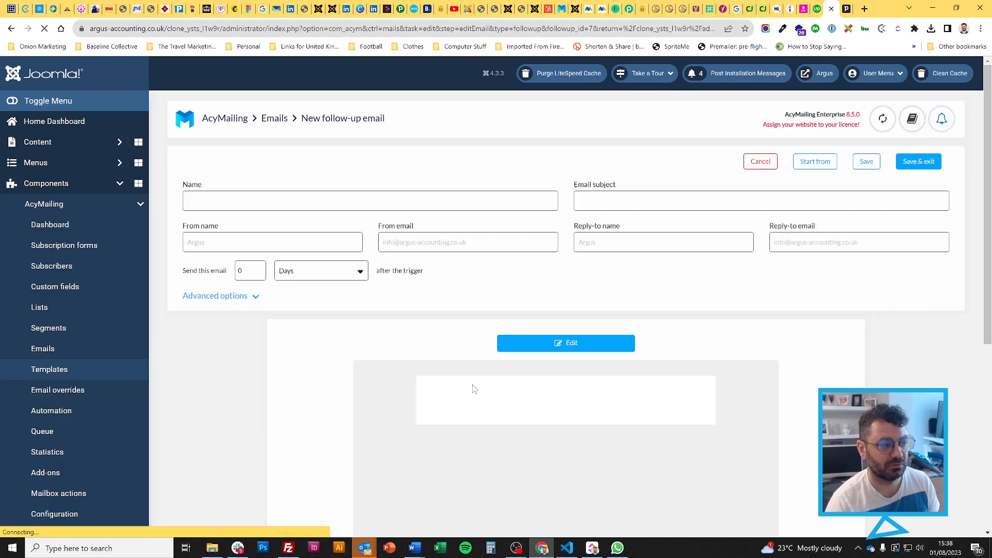
{"action": "type", "text": "2"}
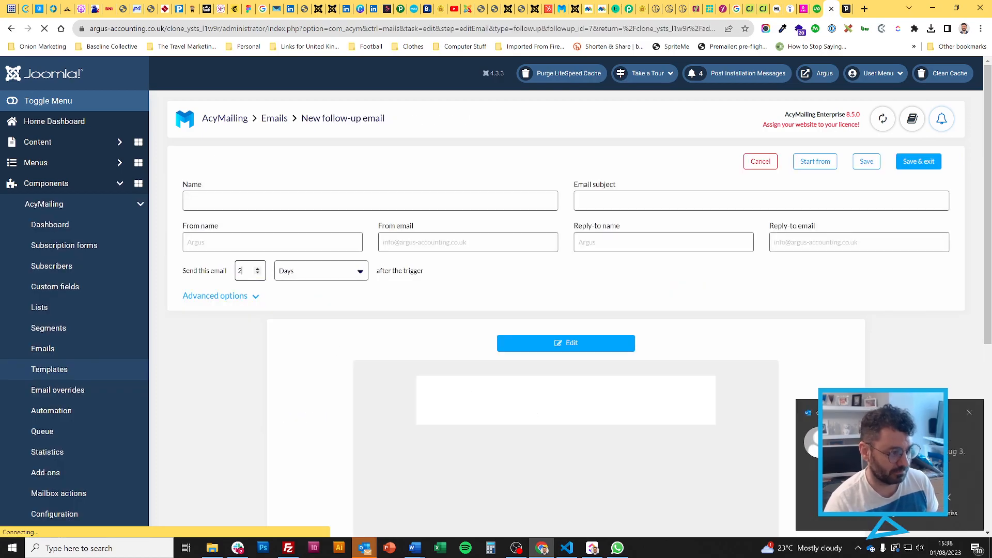
Name the second email "Email 2 Have you calculated your breakeven point yet?" and use "Have you calculated your breakeven point yet?" as its subject
{"action": "left_click", "coordinate": [266, 196]}
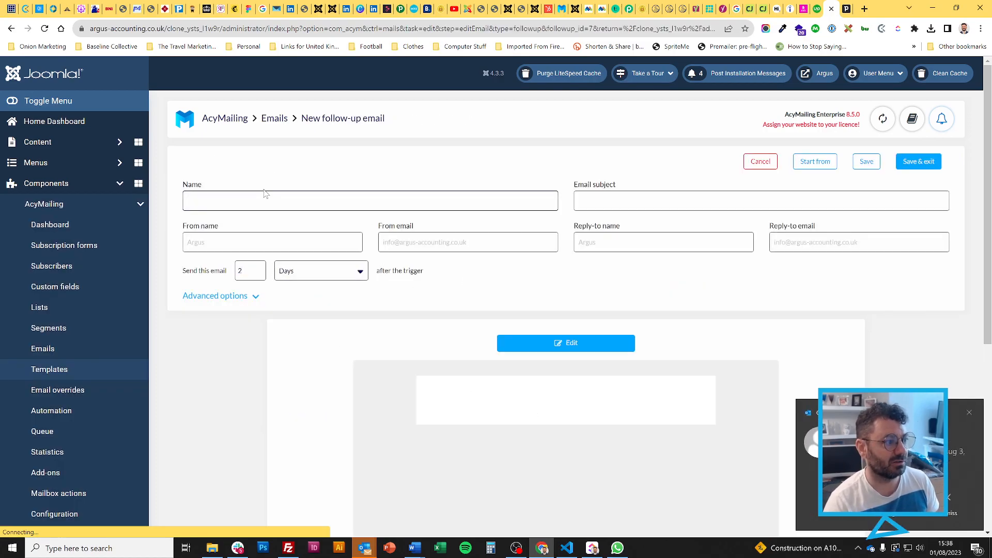
{"action": "type", "text": "Email 2"}
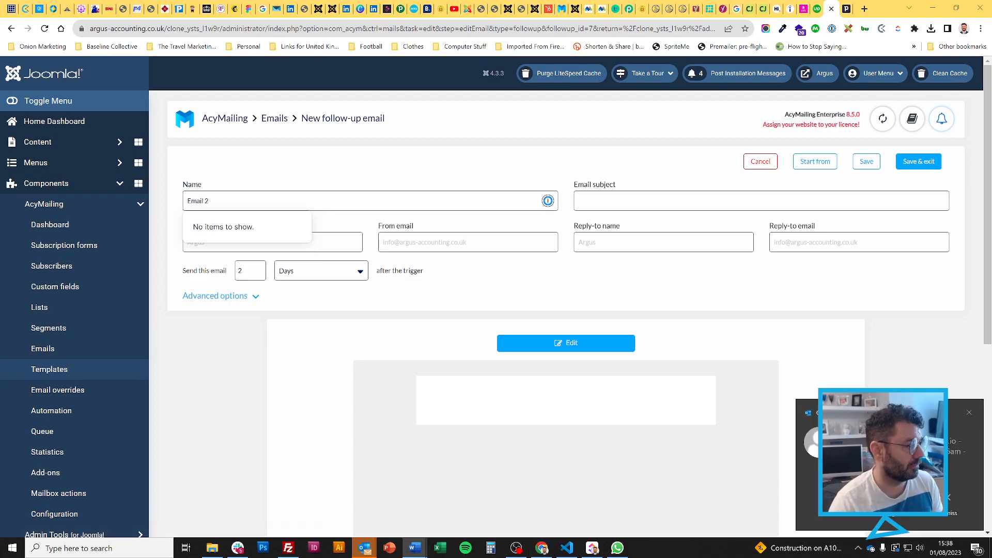
{"action": "key", "text": "alt+Tab"}
{"action": "type", "text": "Have you calculated your breakeven point yet?"}
{"action": "key", "text": "Tab"}
{"action": "type", "text": "Have you calculated your breakeven point yet?"}
{"action": "key", "text": "alt+Tab"}
Build the second email's body from the saved zone "Email 3", remove the leftover empty zone, and save the email
{"action": "left_click", "coordinate": [540, 345]}
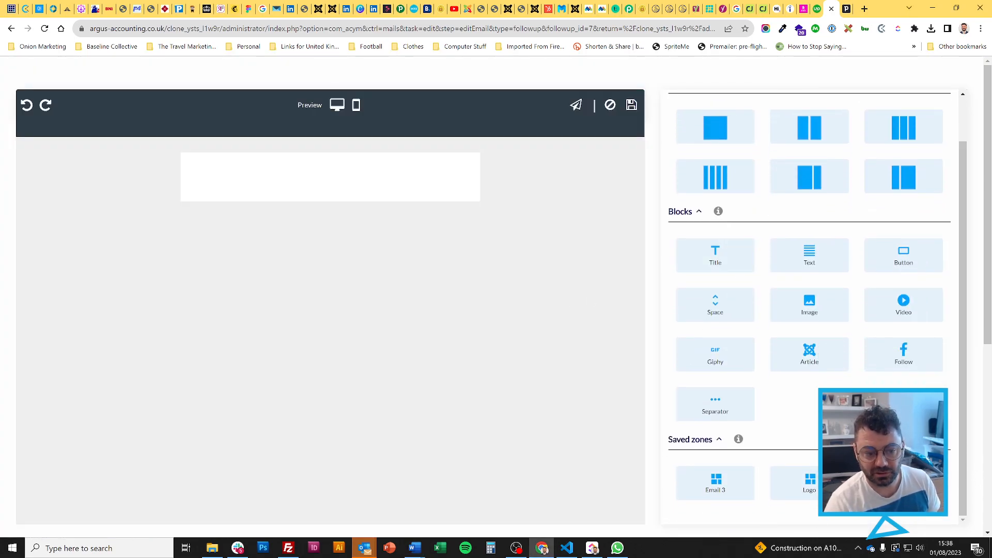
{"action": "scroll", "coordinate": [755, 444], "scroll_direction": "down", "scroll_amount": 6}
{"action": "scroll", "coordinate": [765, 383], "scroll_direction": "up", "scroll_amount": 1}
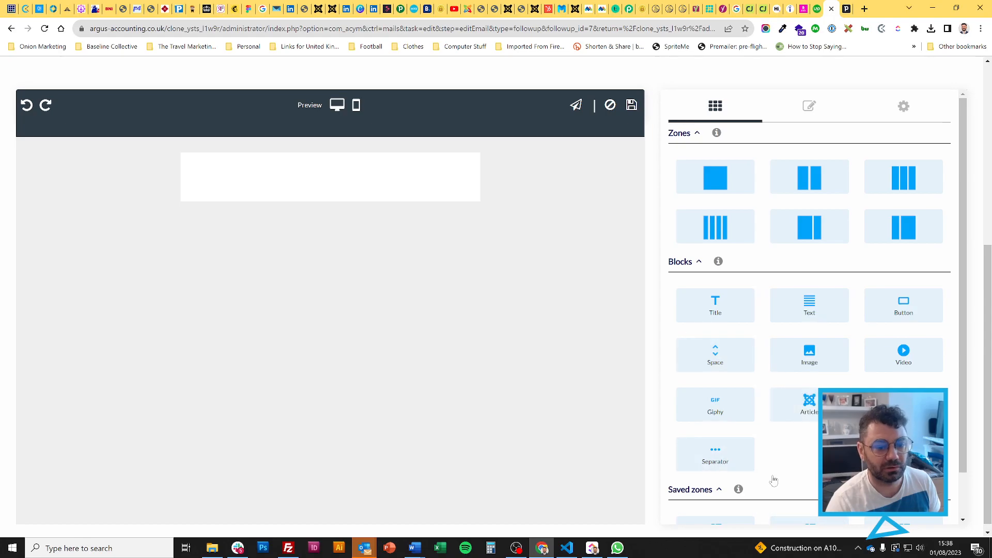
{"action": "scroll", "coordinate": [729, 348], "scroll_direction": "down", "scroll_amount": 1}
{"action": "left_click_drag", "start_coordinate": [716, 483], "coordinate": [314, 175]}
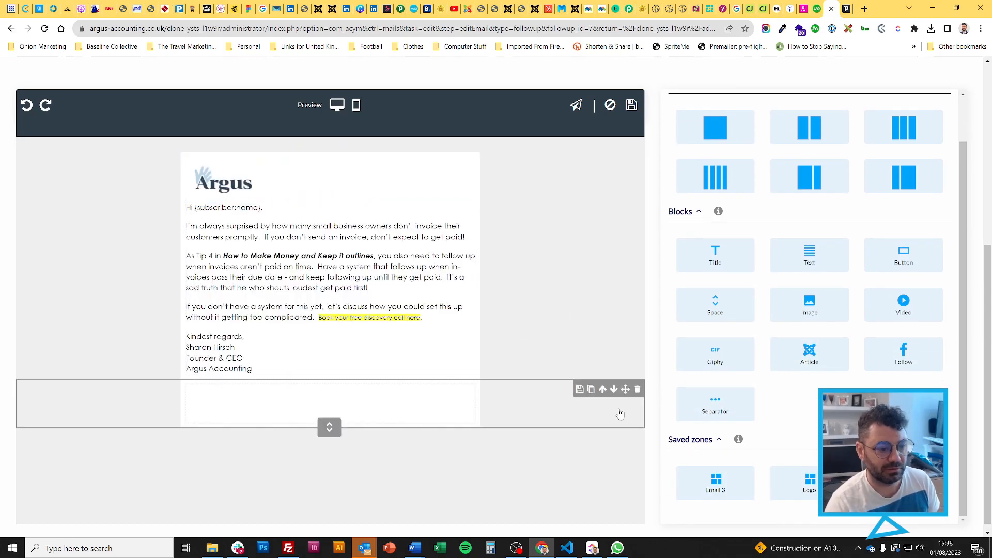
{"action": "left_click", "coordinate": [638, 388]}
{"action": "left_click", "coordinate": [630, 106]}
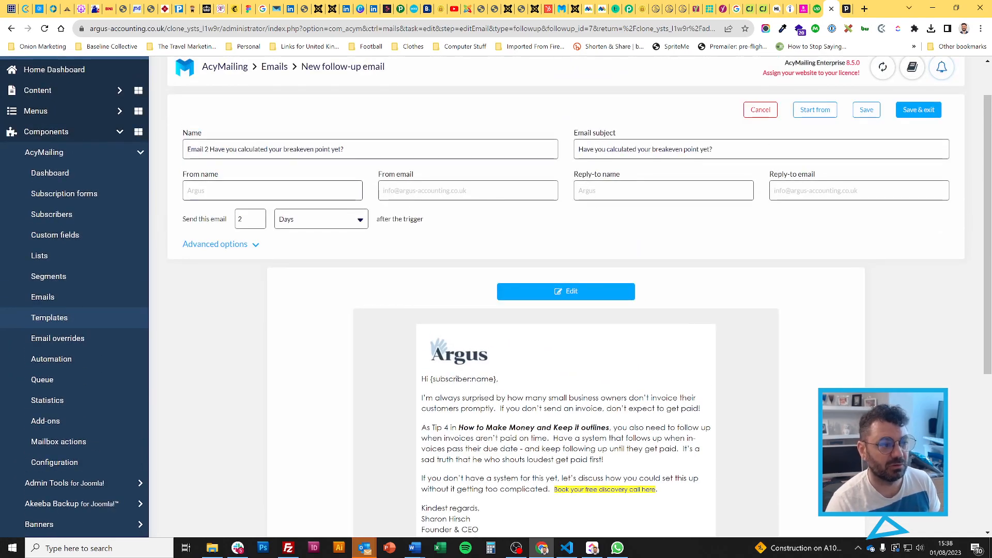
{"action": "left_click", "coordinate": [912, 115]}
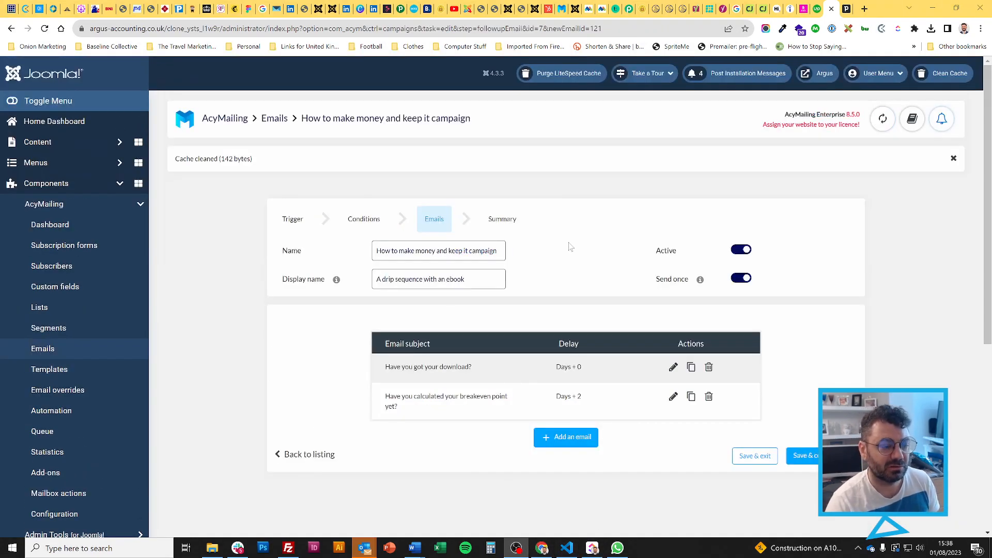
Add a third follow-up email sent 5 days after the trigger
{"action": "scroll", "coordinate": [589, 240], "scroll_direction": "down", "scroll_amount": 2}
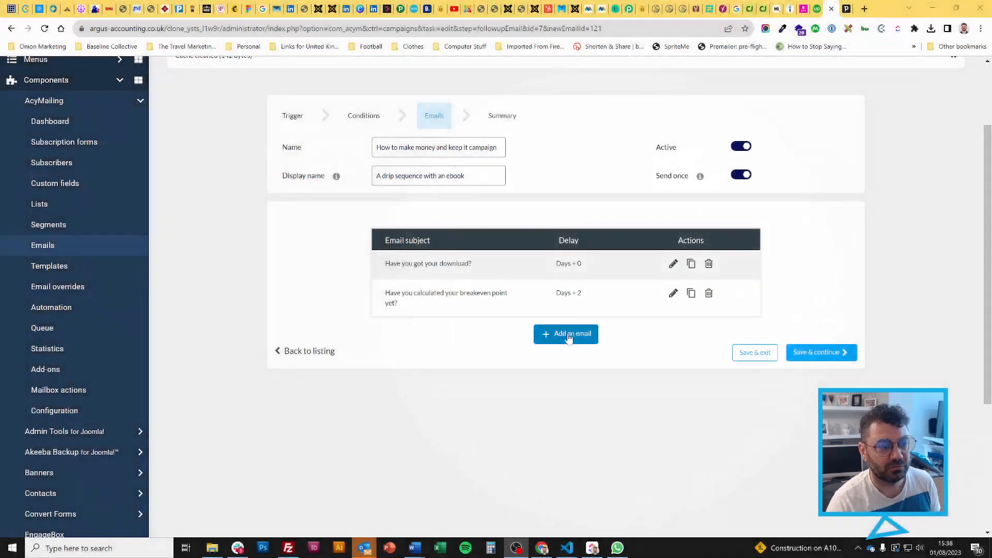
{"action": "left_click", "coordinate": [568, 335]}
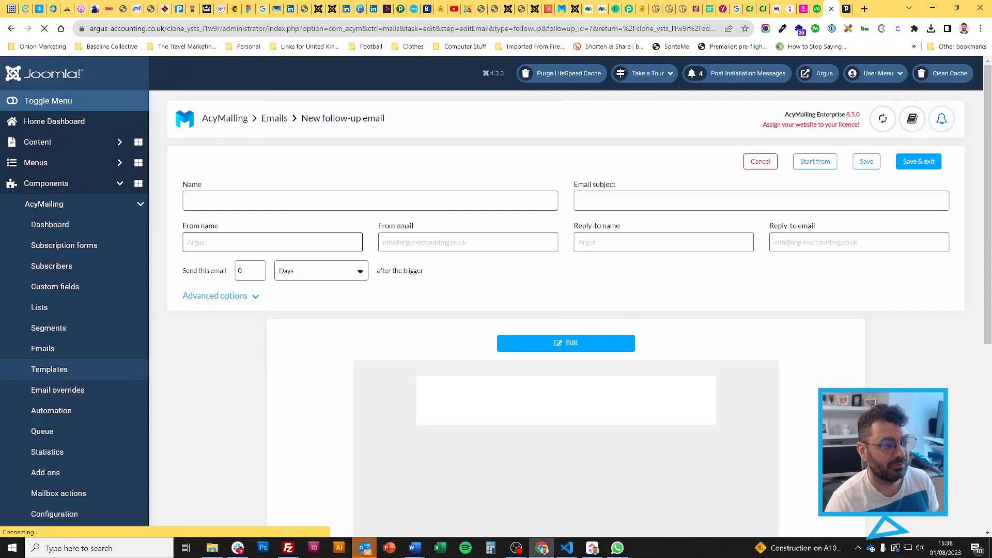
{"action": "double_click", "coordinate": [240, 271]}
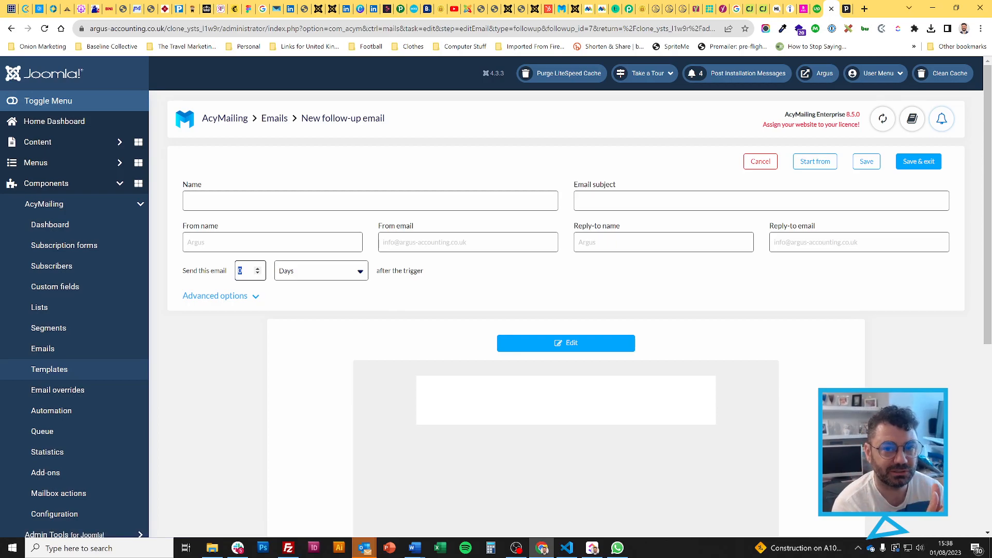
{"action": "type", "text": "5"}
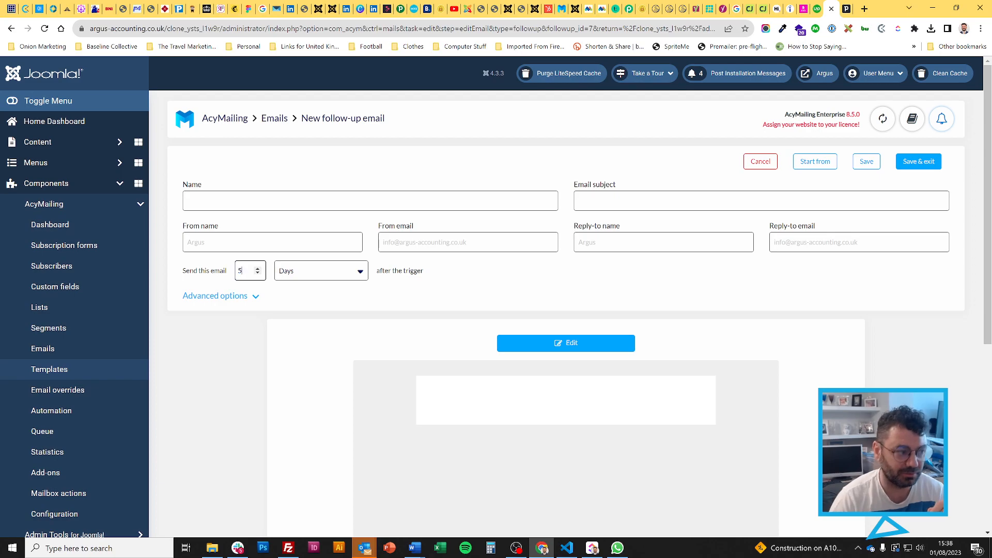
{"action": "left_click", "coordinate": [439, 155]}
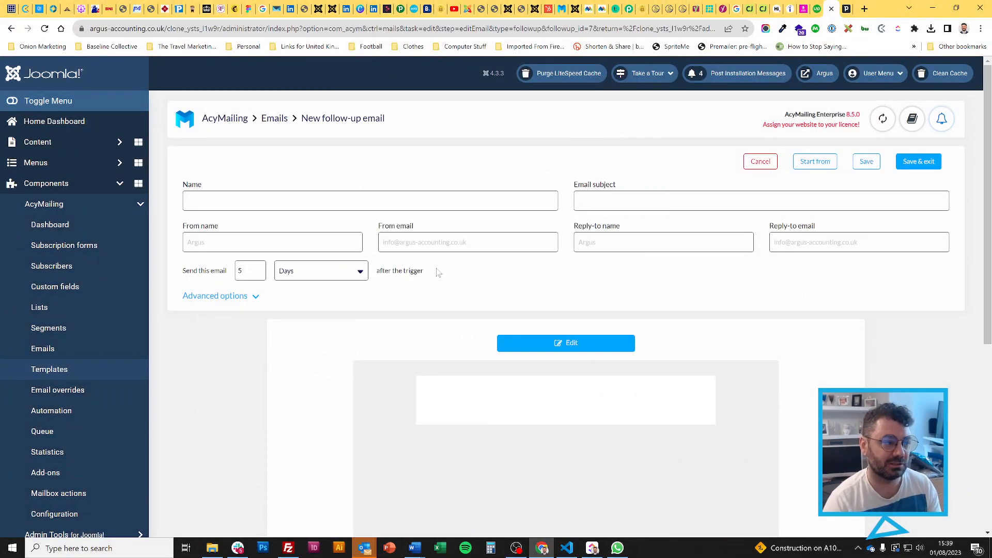
Start the third email's name with "Email 3 -"
{"action": "left_click", "coordinate": [321, 201]}
{"action": "type", "text": "Eamil"}
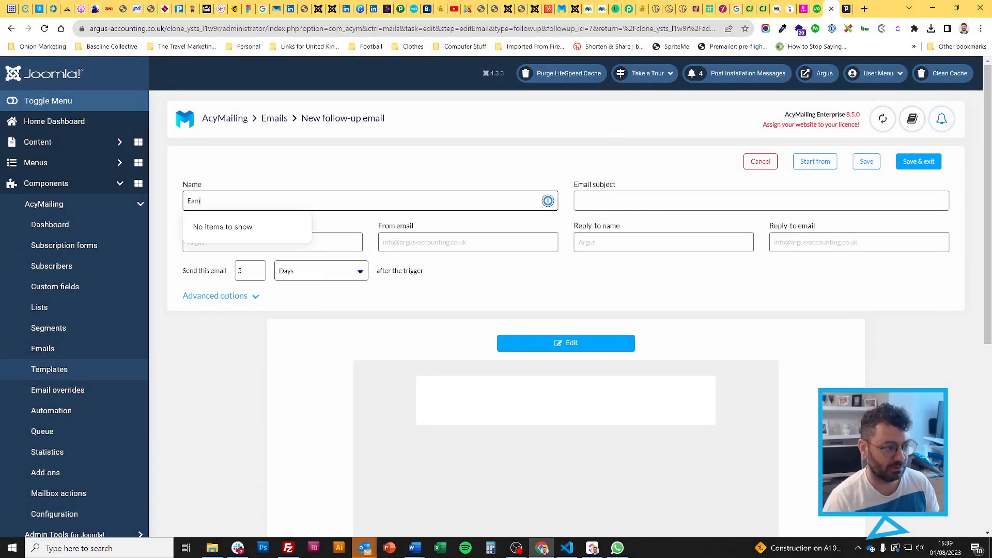
{"action": "key", "text": "BackSpace"}
{"action": "key", "text": "BackSpace"}
{"action": "key", "text": "BackSpace"}
{"action": "key", "text": "BackSpace"}
{"action": "type", "text": "mail "}
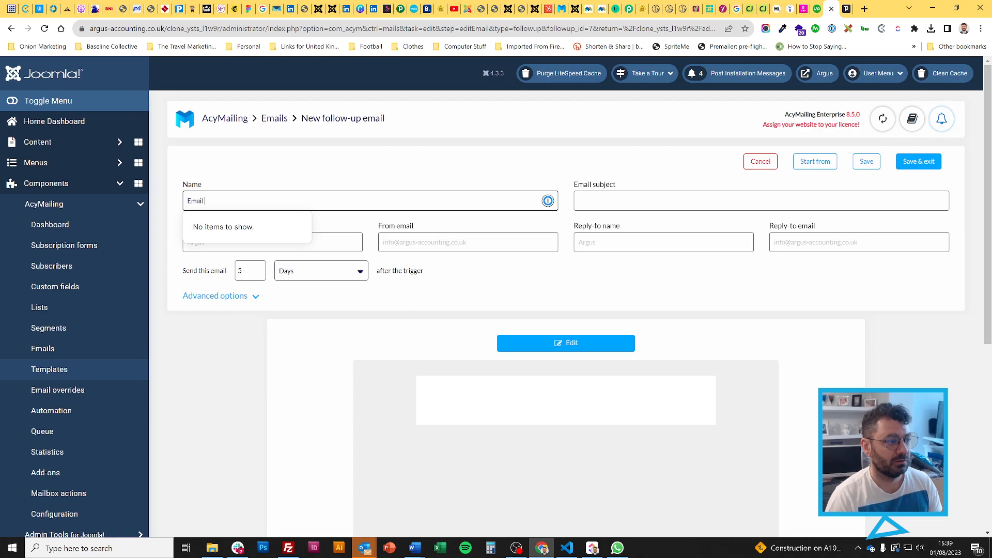
{"action": "type", "text": "3 -"}
{"action": "type", "text": "Have you calculated your breakeven point yet?"}
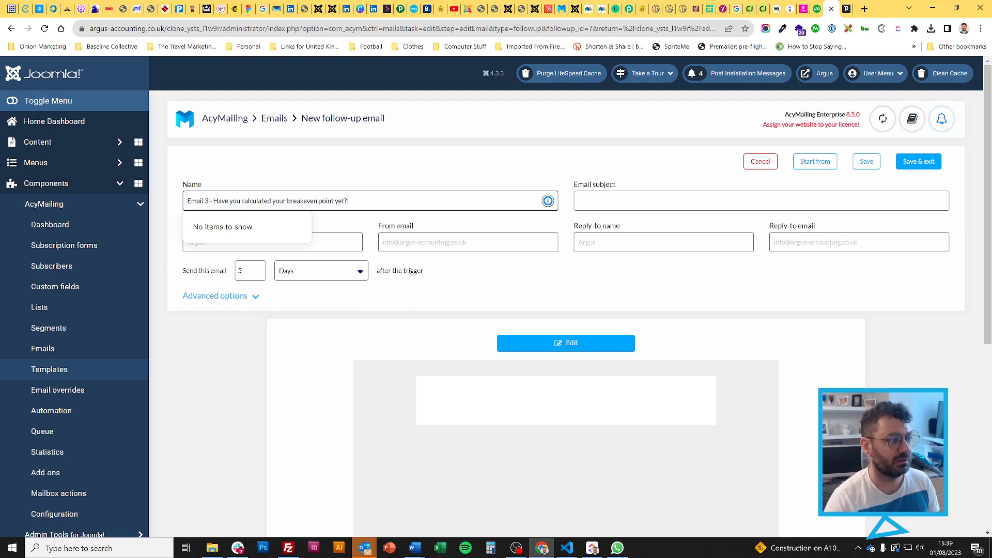
{"action": "left_click", "coordinate": [671, 201]}
{"action": "type", "text": "Have you calculated your breakeven point yet?"}
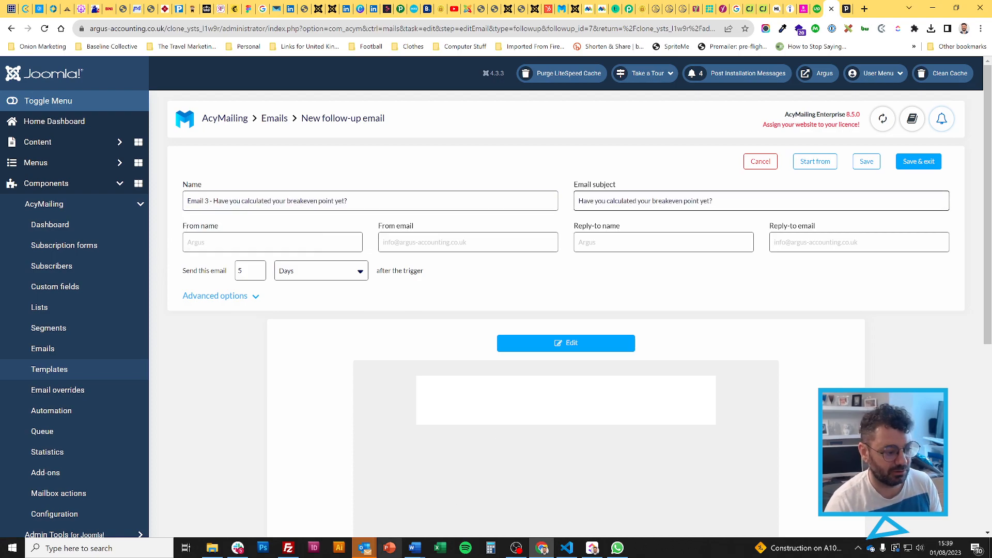
Set the third email's name to "Email 3 - How is your business doing?" and its subject to "How is your business doing?"
{"action": "mouse_move", "coordinate": [414, 554]}
{"action": "left_click", "coordinate": [580, 501]}
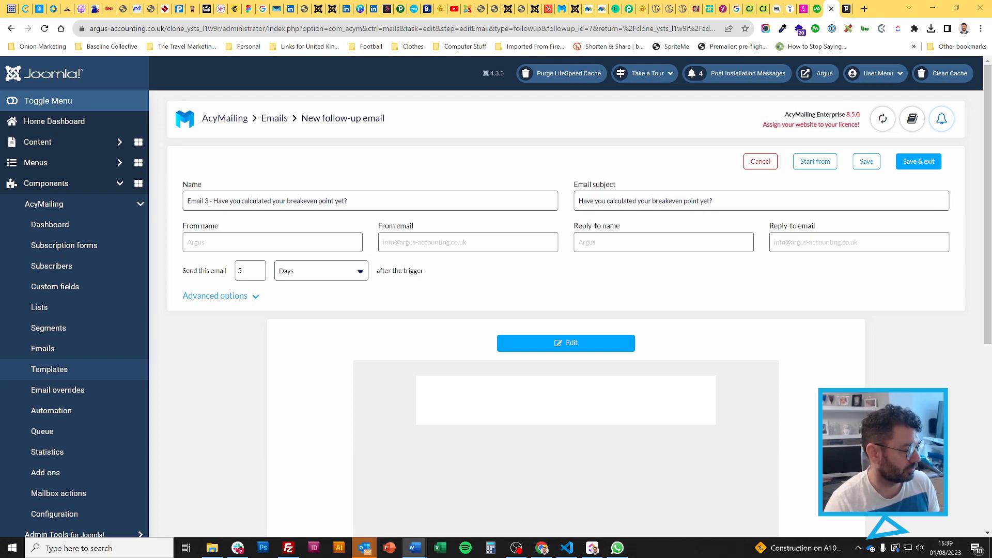
{"action": "left_click", "coordinate": [347, 201]}
{"action": "left_click_drag", "start_coordinate": [348, 201], "coordinate": [214, 201]}
{"action": "type", "text": "How is your business doing?"}
{"action": "key", "text": "Tab"}
{"action": "type", "text": "How is your business doing?"}
{"action": "left_click", "coordinate": [523, 201]}
Replace the third email's blank body with the saved zone "Email 3", apply the design, and save the email
{"action": "left_click", "coordinate": [552, 343]}
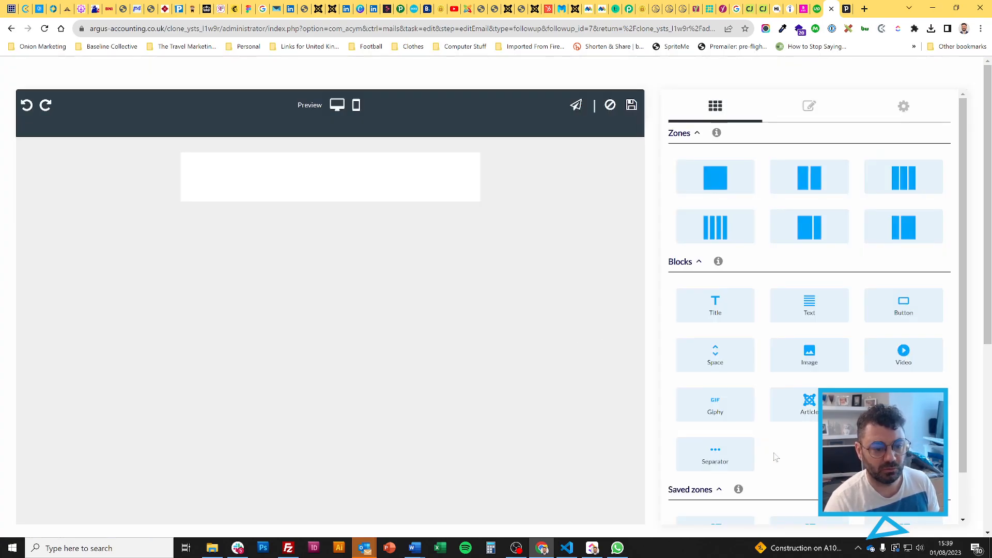
{"action": "scroll", "coordinate": [769, 455], "scroll_direction": "down", "scroll_amount": 1}
{"action": "left_click_drag", "start_coordinate": [716, 480], "coordinate": [195, 166]}
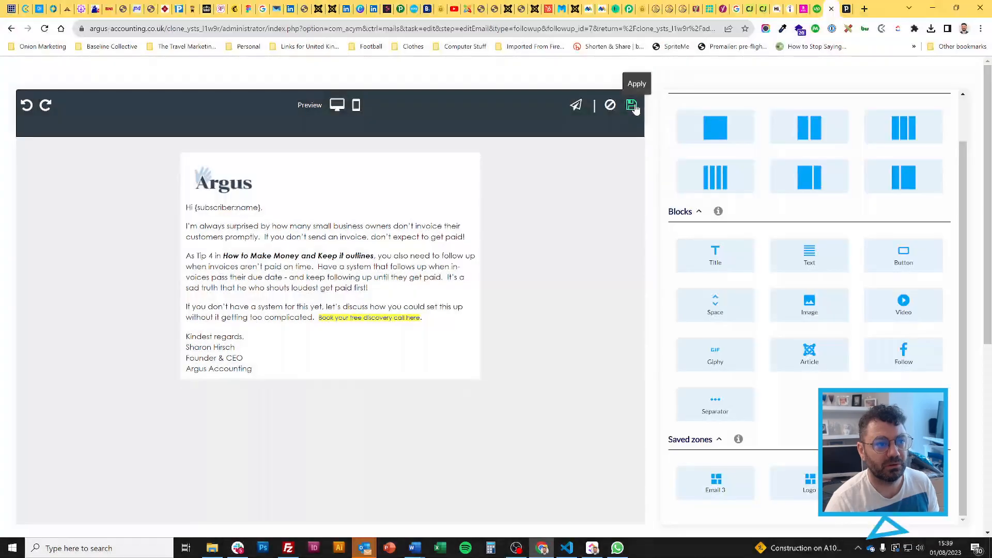
{"action": "left_click", "coordinate": [632, 105]}
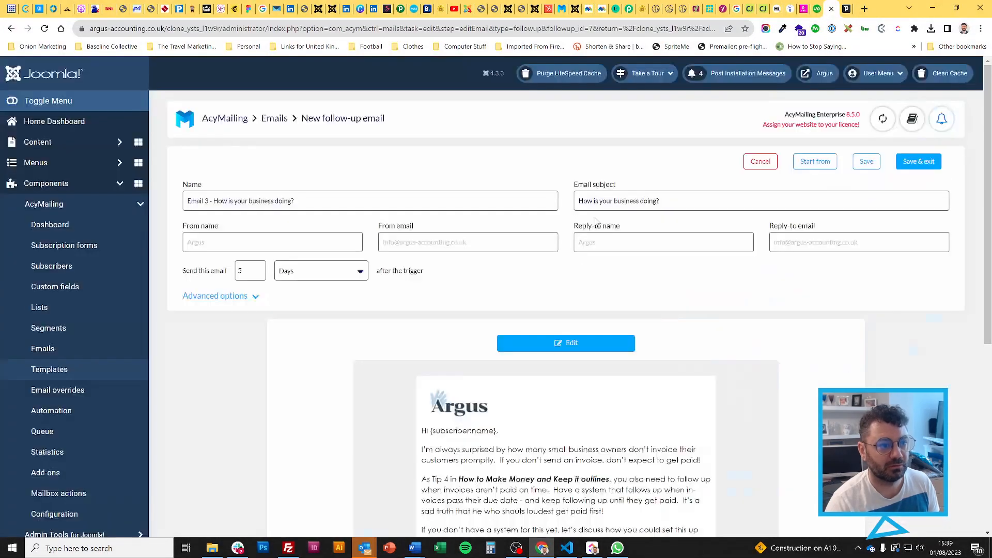
{"action": "left_click", "coordinate": [912, 164]}
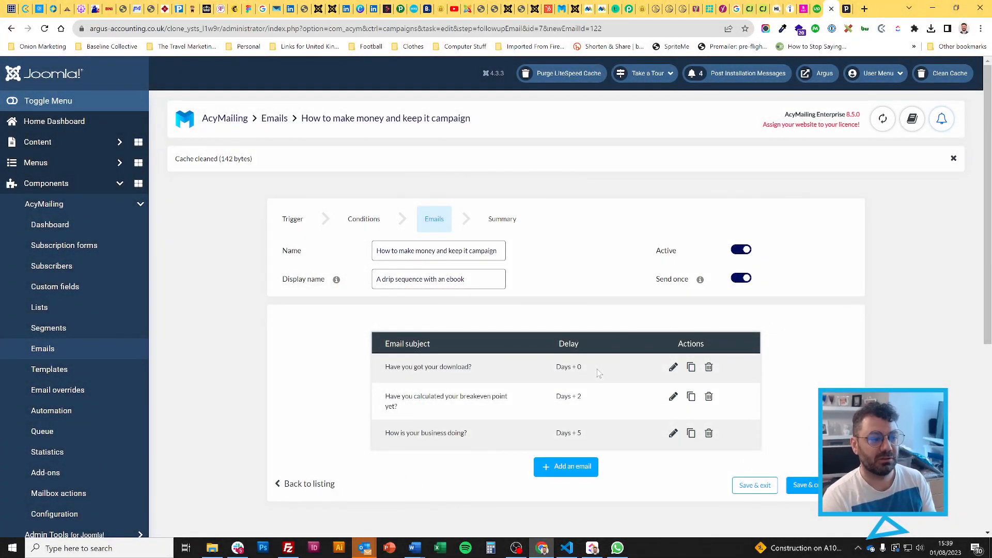
Save the three-email sequence and activate the follow-up from its summary
{"action": "scroll", "coordinate": [598, 373], "scroll_direction": "down", "scroll_amount": 4}
{"action": "scroll", "coordinate": [752, 370], "scroll_direction": "up", "scroll_amount": 4}
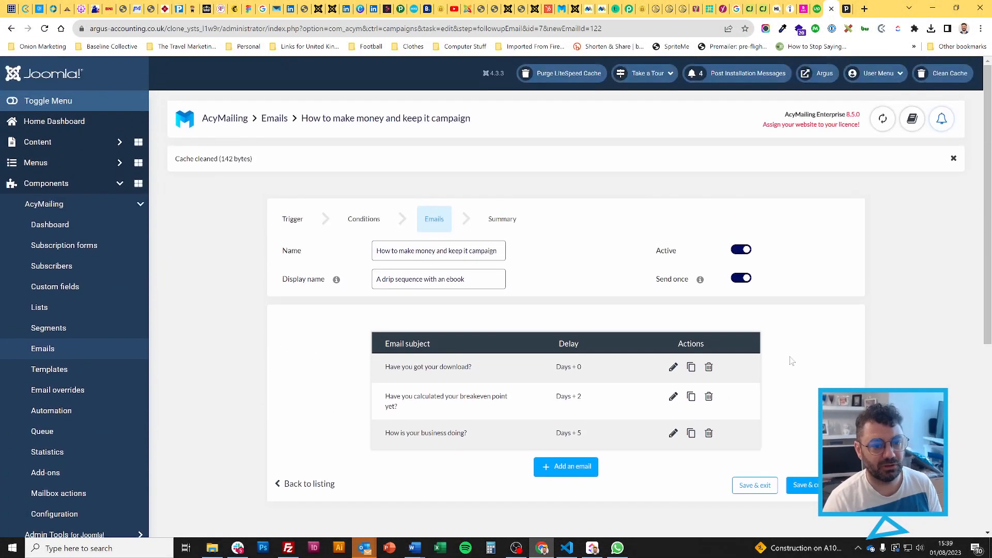
{"action": "left_click", "coordinate": [798, 485]}
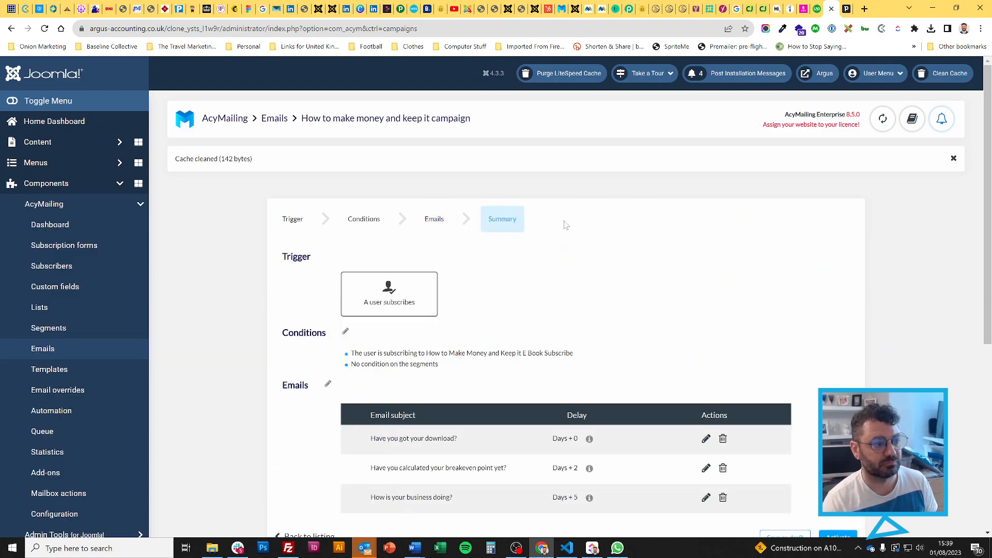
{"action": "scroll", "coordinate": [655, 244], "scroll_direction": "down", "scroll_amount": 1}
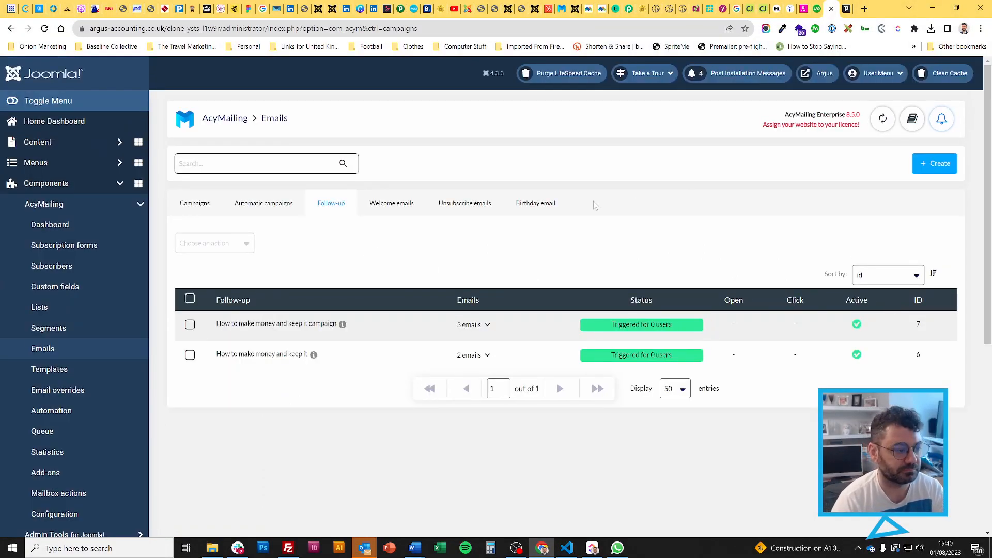
Deactivate the older "How to make money and keep it" follow-up in the listing
{"action": "left_click", "coordinate": [857, 355]}
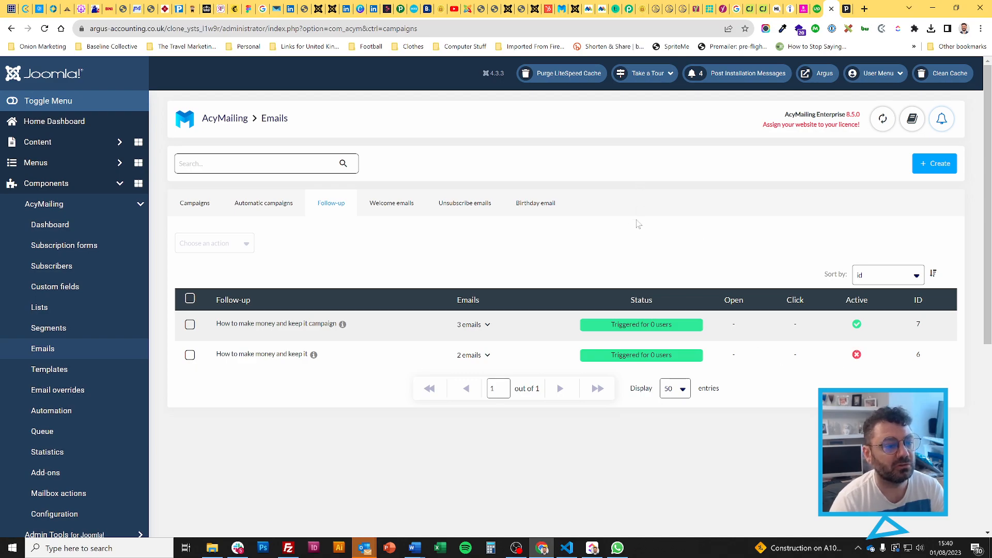